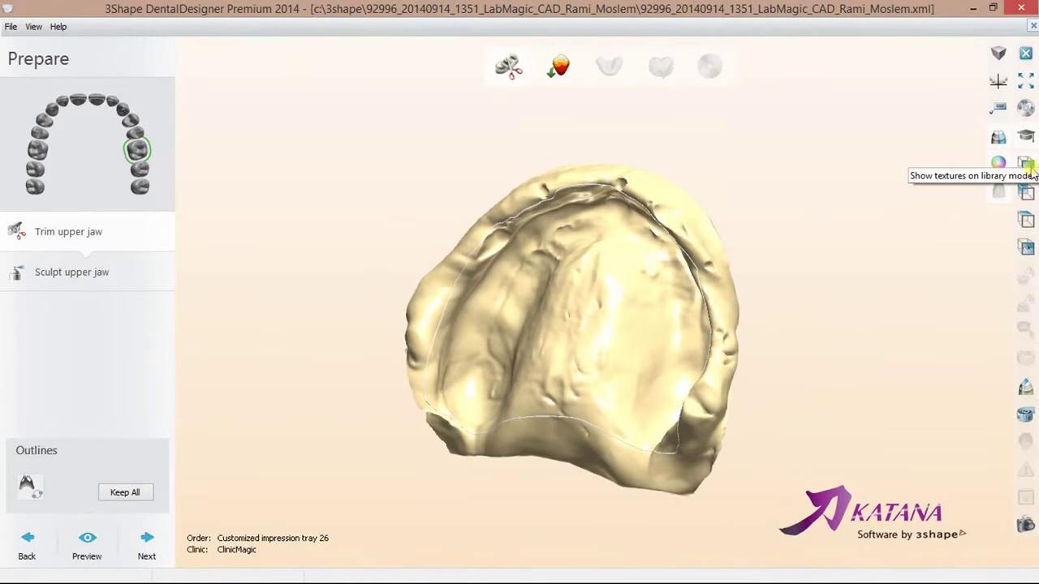
- Redraw the trim line along the upper jaw's top border, checking it from palatal and side angles
scroll(568, 325, "up", 3)
mouse_move(503, 341)
right_mouse_down()
mouse_move(447, 336)
mouse_move(463, 217)
mouse_move(541, 326)
mouse_move(516, 216)
right_mouse_up()
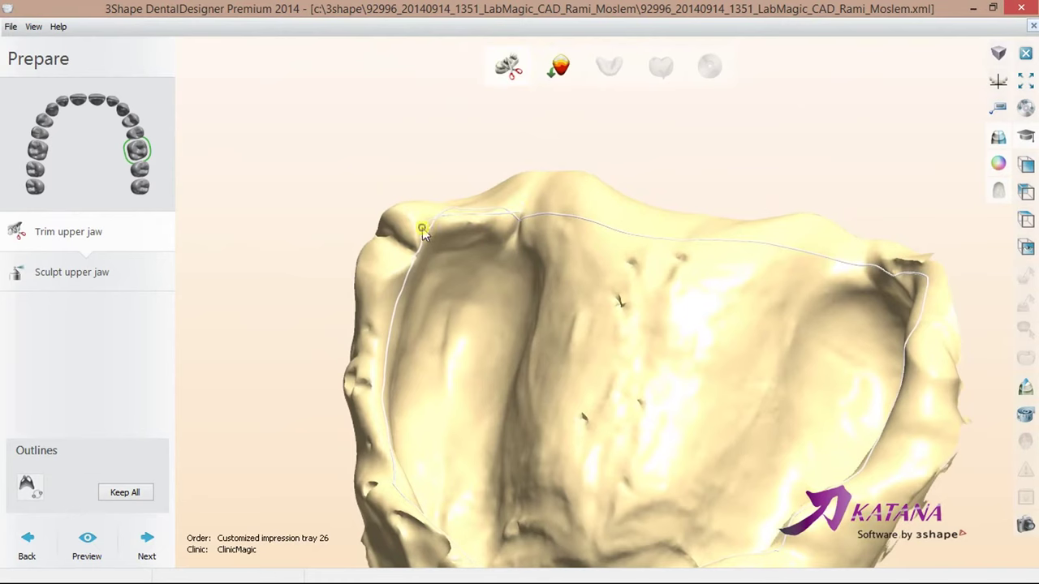
right_click_drag(665, 282, 786, 305)
left_click_drag(843, 359, 730, 235)
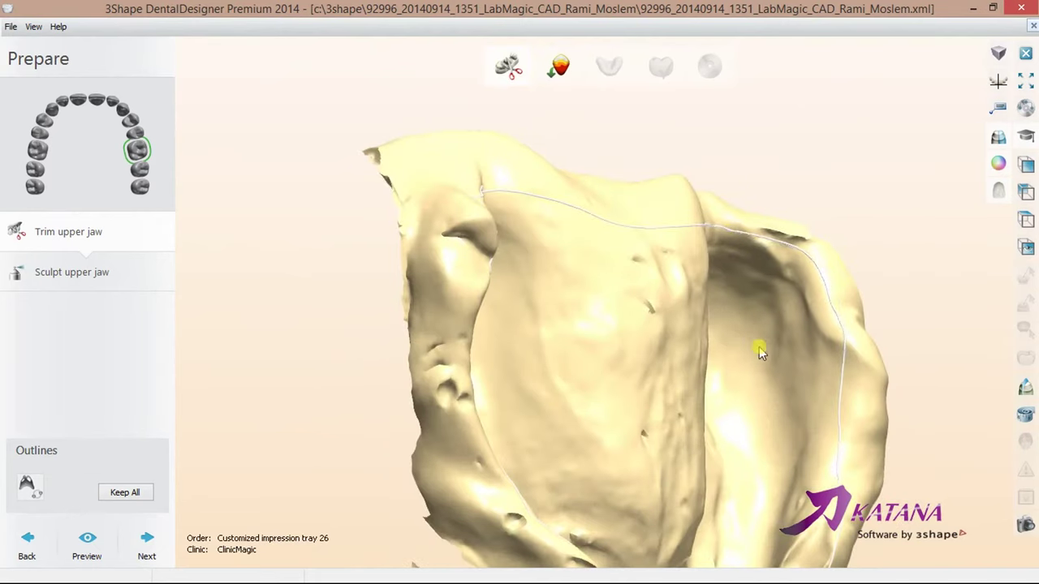
mouse_move(759, 346)
right_mouse_down()
mouse_move(617, 493)
mouse_move(624, 430)
right_mouse_up()
mouse_move(653, 325)
right_mouse_down()
mouse_move(538, 373)
mouse_move(670, 378)
mouse_move(625, 235)
mouse_move(636, 333)
mouse_move(598, 273)
mouse_move(493, 494)
right_mouse_up()
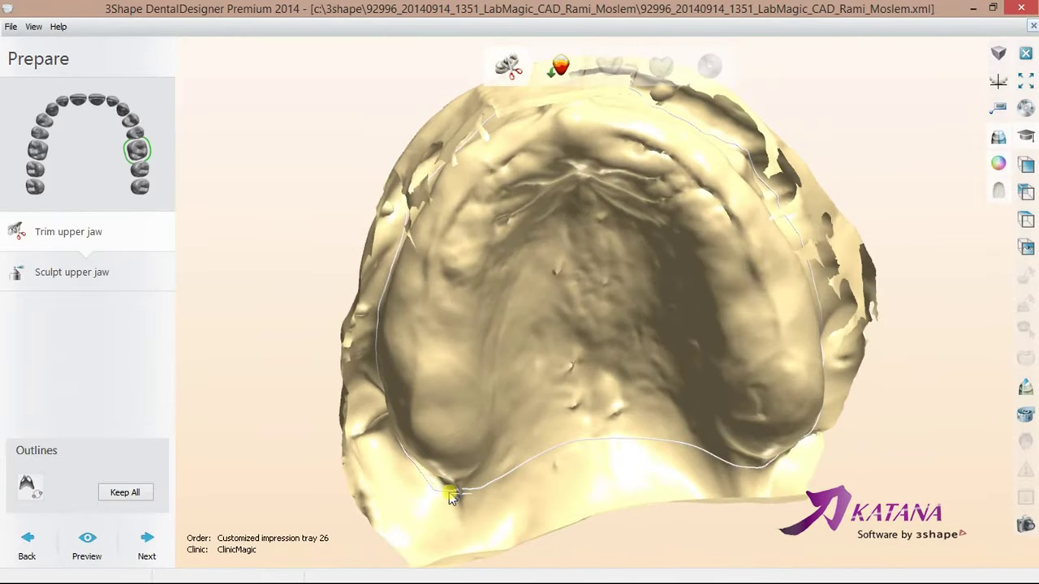
mouse_move(451, 492)
right_mouse_down()
mouse_move(571, 404)
mouse_move(672, 476)
right_mouse_up()
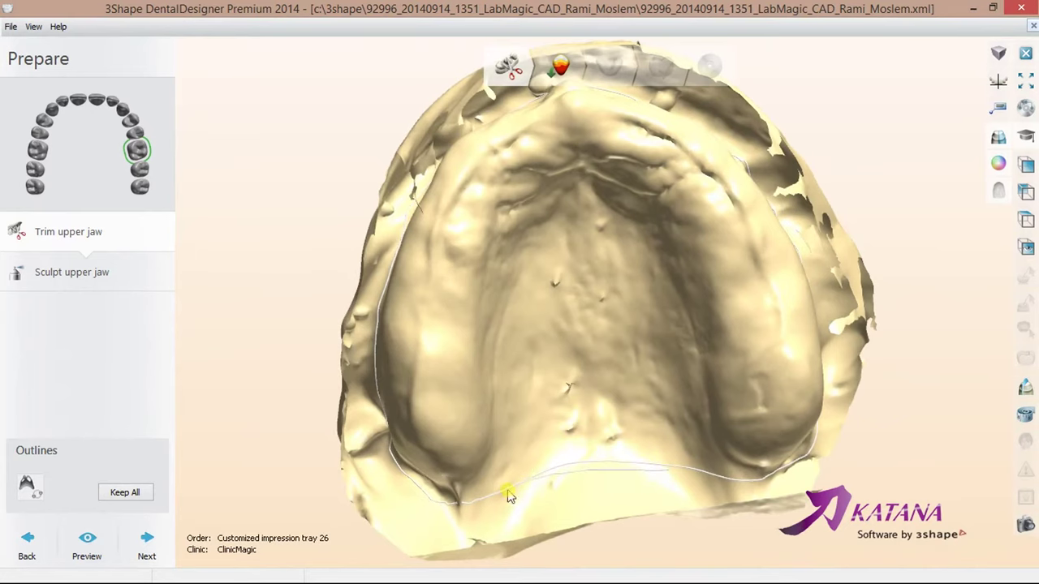
mouse_move(579, 272)
right_mouse_down()
mouse_move(615, 417)
mouse_move(652, 511)
mouse_move(722, 540)
mouse_move(712, 465)
right_mouse_up()
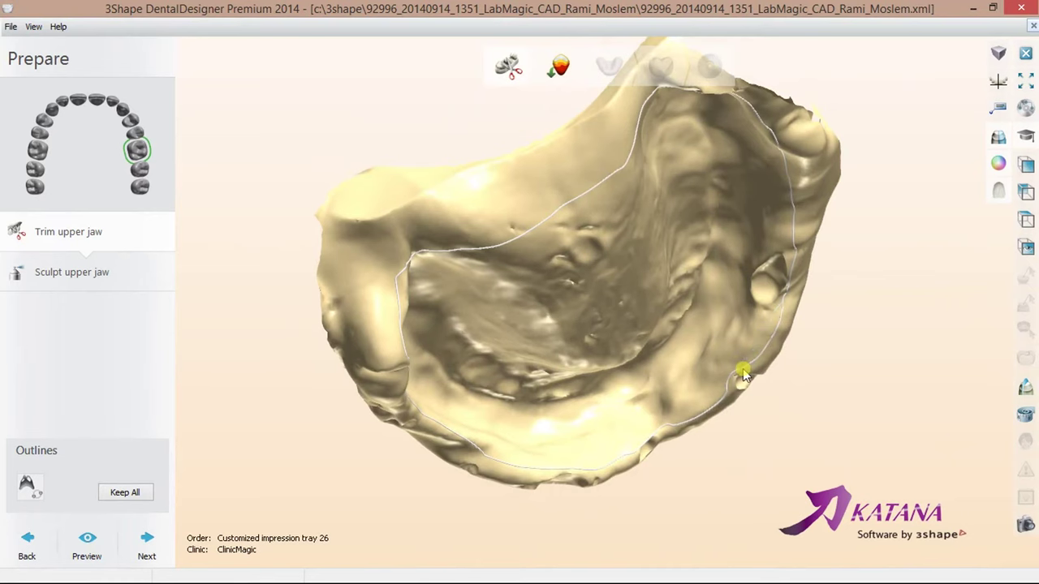
mouse_move(709, 293)
right_mouse_down()
mouse_move(617, 364)
mouse_move(646, 411)
right_mouse_up()
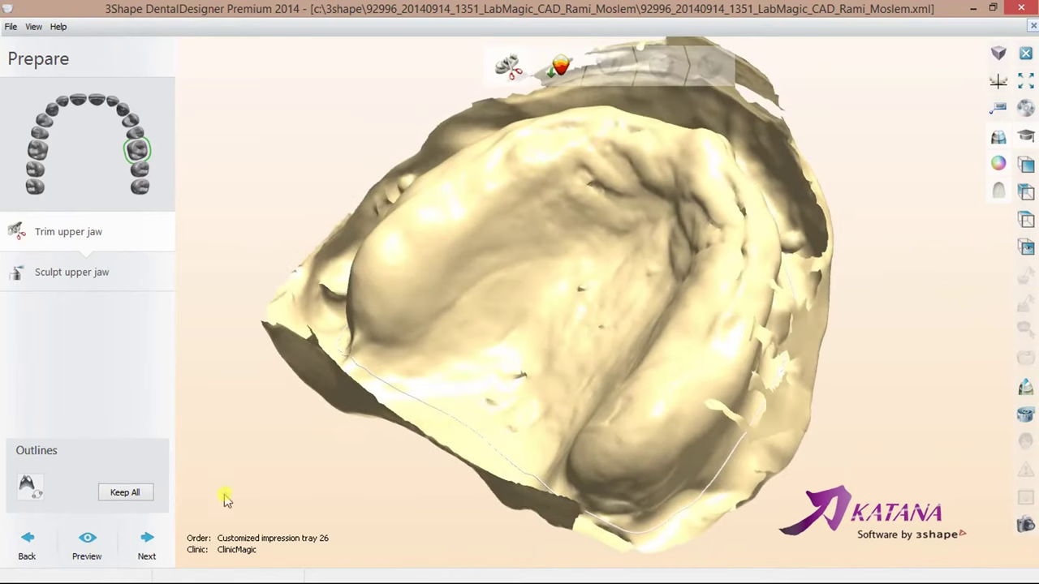
- Accept the upper jaw trim, pass through Sculpt upper jaw, and continue to Surveying and Blocking out
left_click(162, 532)
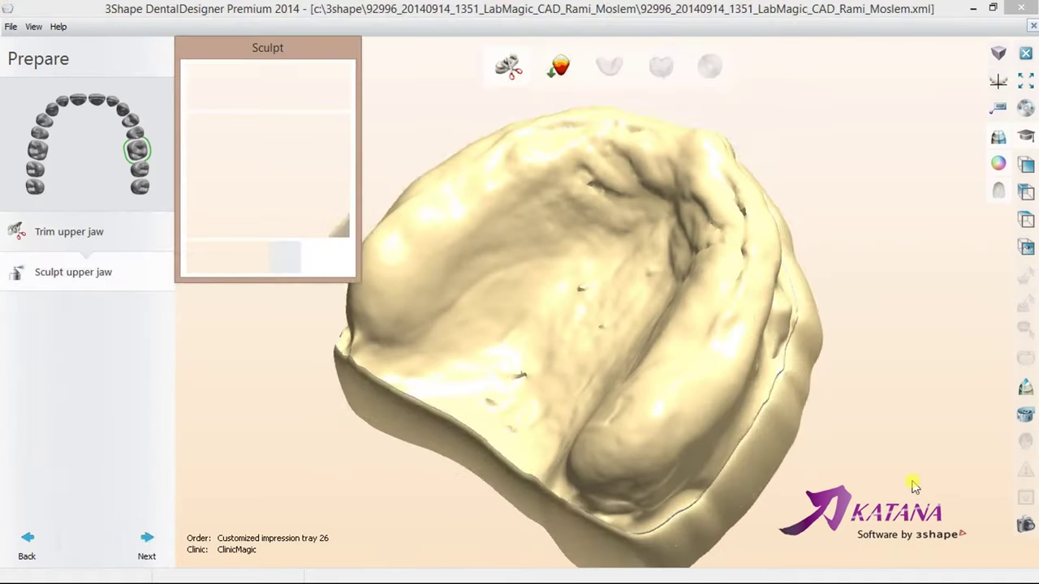
right_click(865, 574)
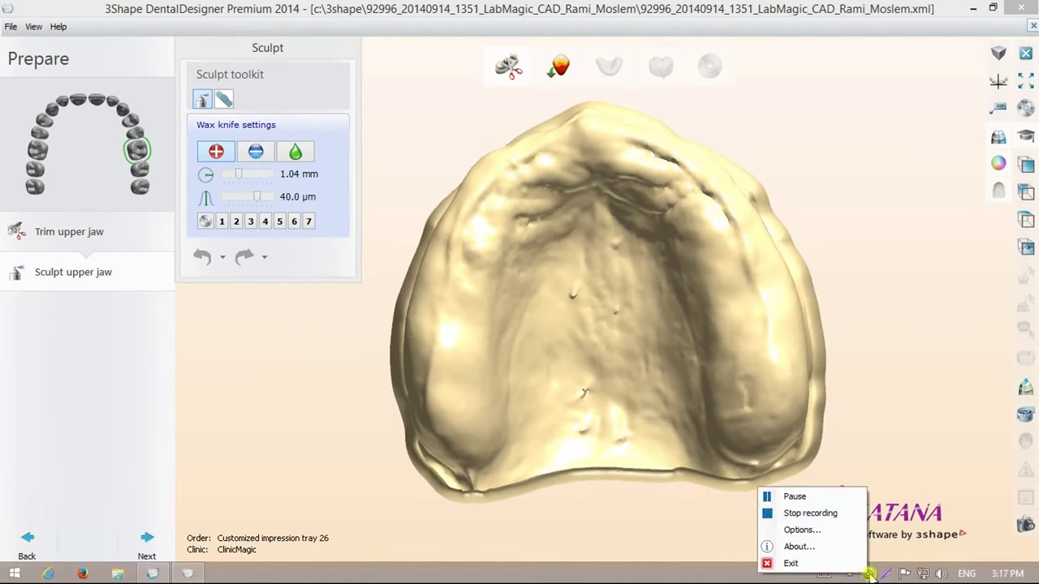
left_click(856, 496)
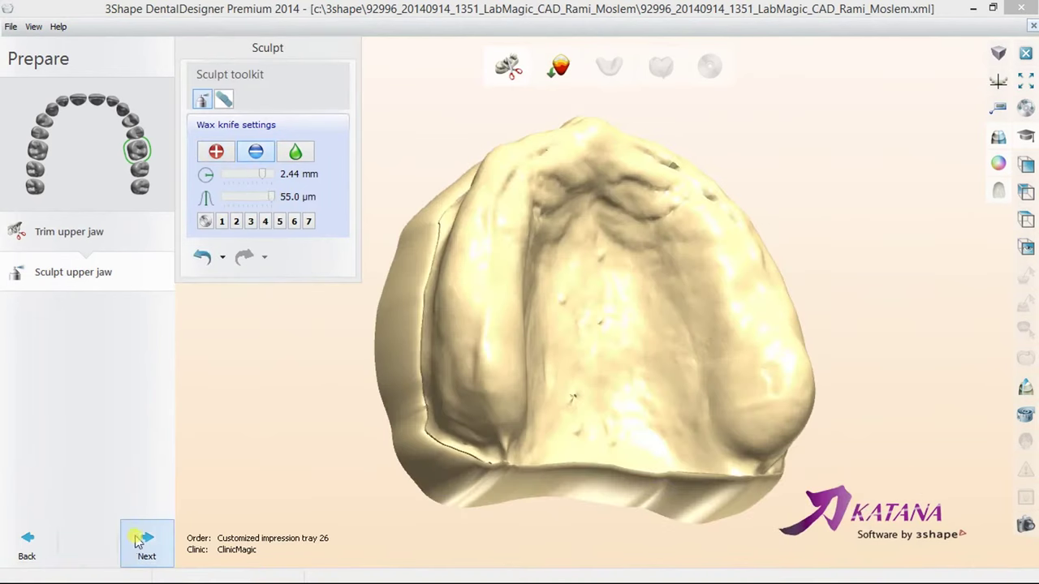
left_click(147, 544)
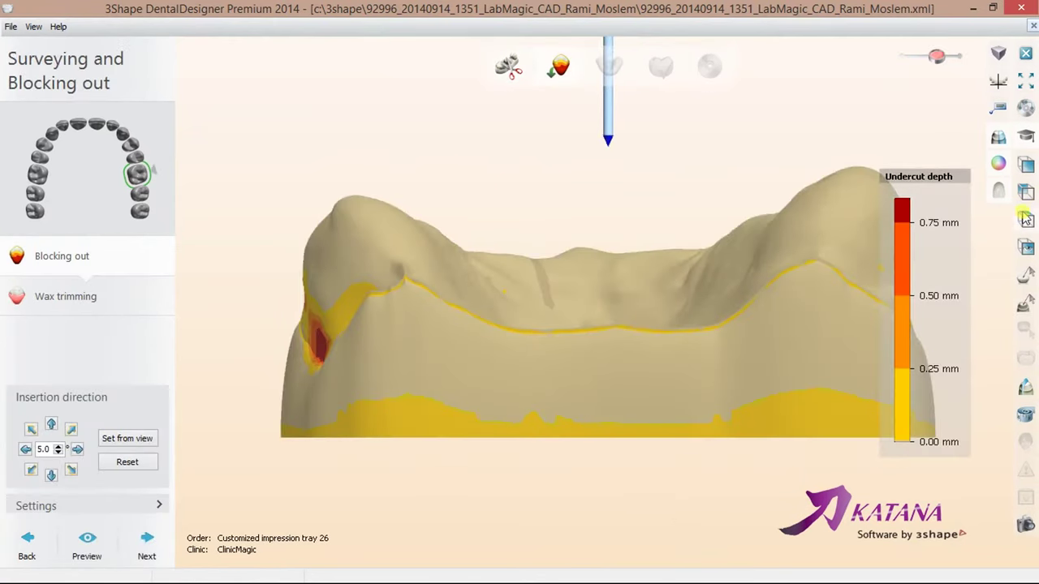
- Set the insertion direction from a top-down view of the palate, then continue to Wax trimming
left_click(1026, 166)
left_click(1026, 220)
left_click(1028, 221)
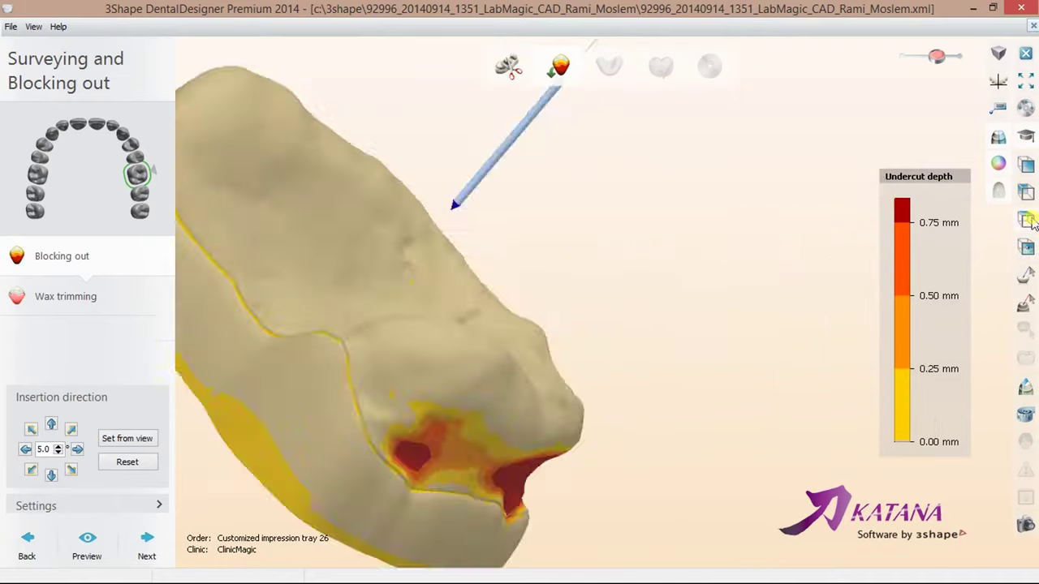
left_click(1026, 245)
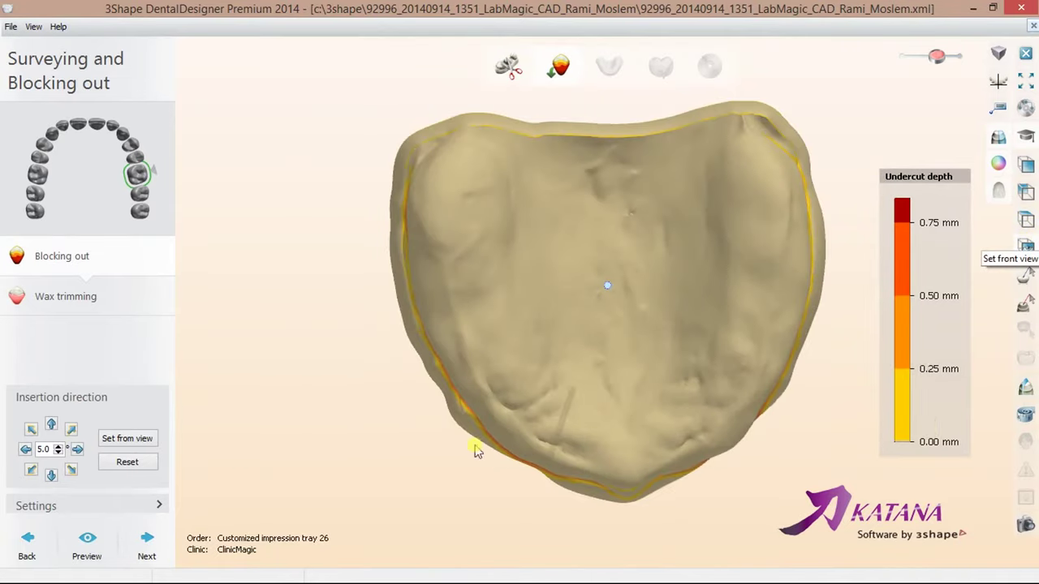
mouse_move(477, 452)
right_mouse_down()
mouse_move(457, 290)
mouse_move(274, 470)
mouse_move(411, 399)
mouse_move(403, 512)
mouse_move(398, 468)
right_mouse_up()
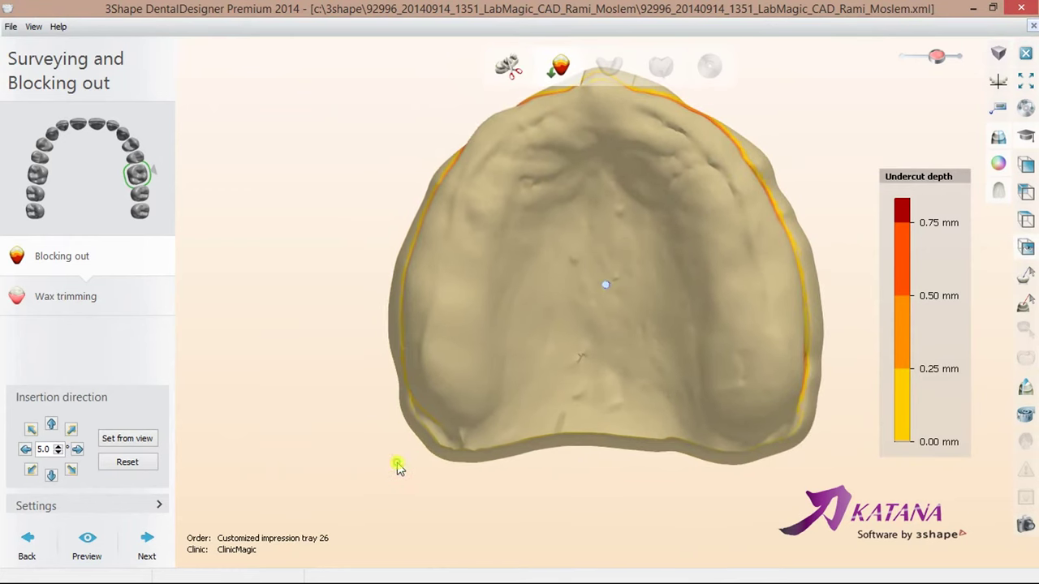
left_click(120, 440)
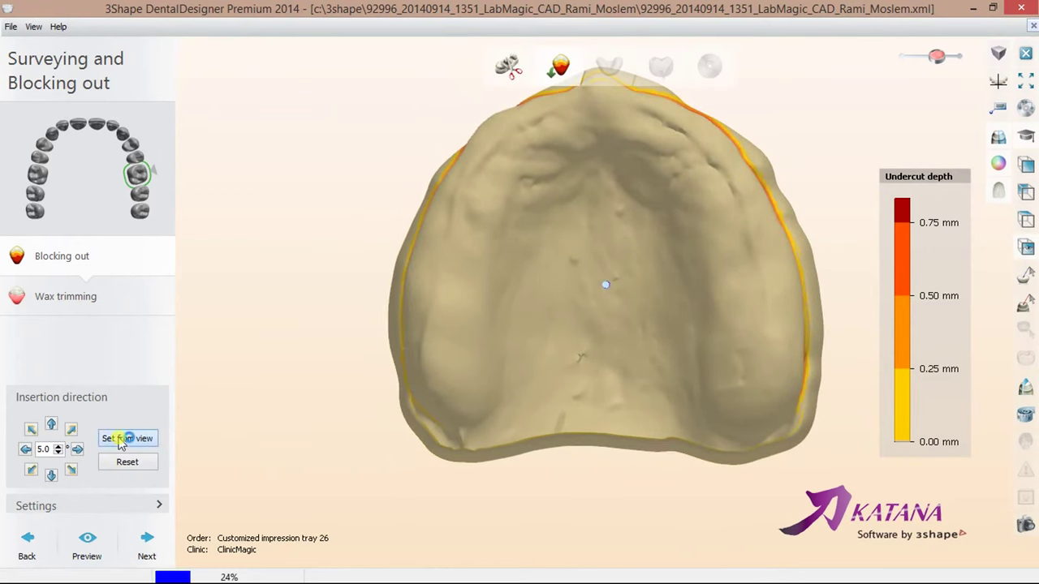
left_click(138, 545)
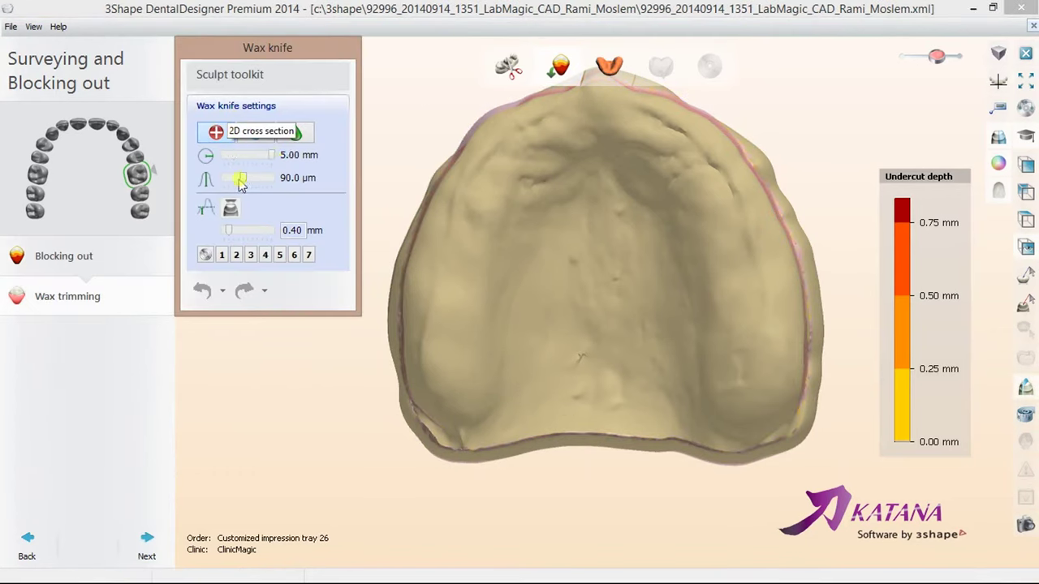
- Smooth the wax along the pink undercut band with a 3.65 mm smoothing knife
left_click(305, 139)
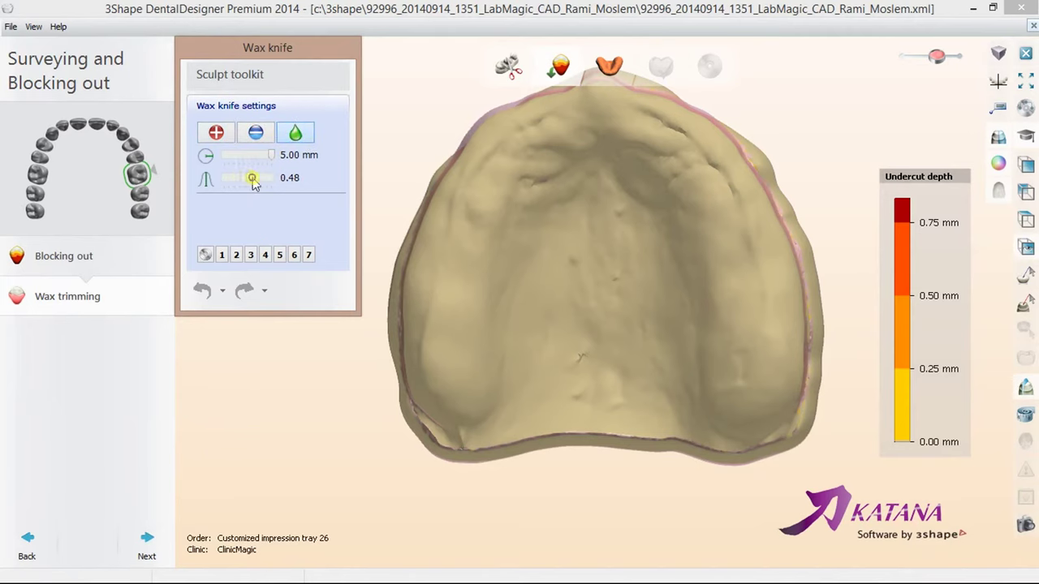
left_click_drag(261, 155, 257, 155)
right_click_drag(482, 153, 577, 195)
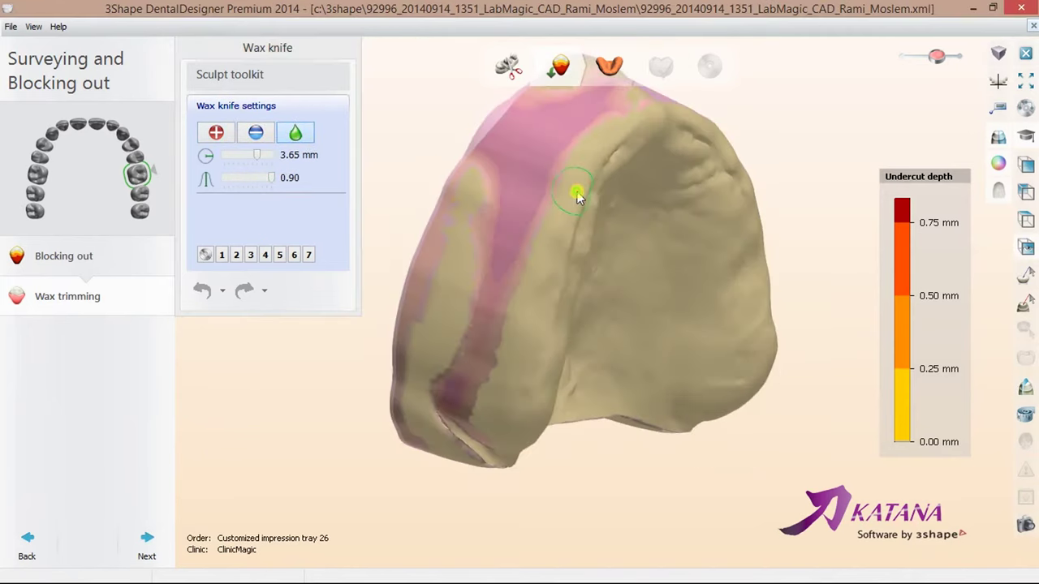
left_click_drag(534, 219, 489, 332)
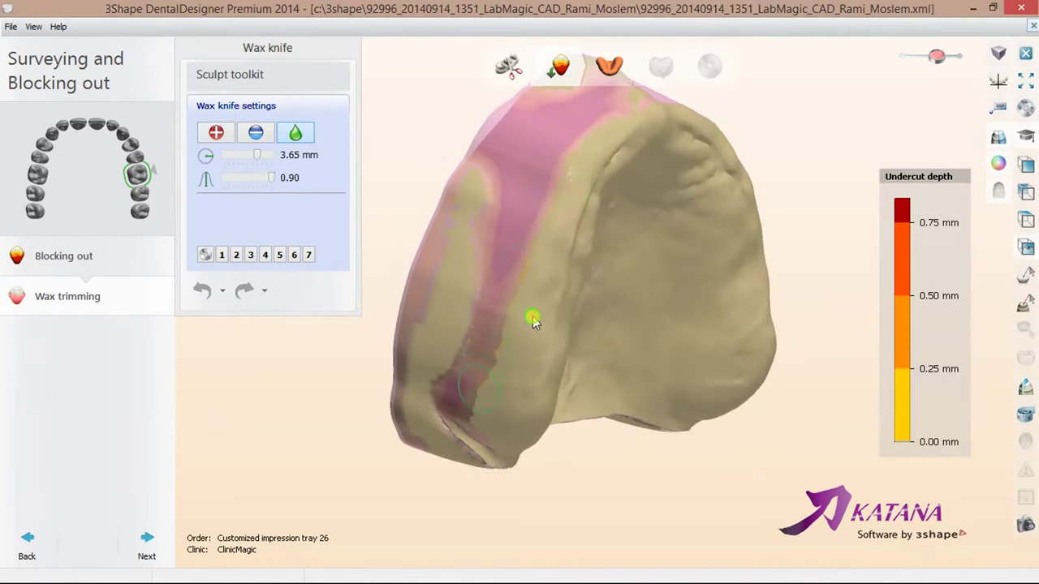
mouse_move(530, 318)
right_mouse_down()
mouse_move(603, 342)
mouse_move(674, 325)
right_mouse_up()
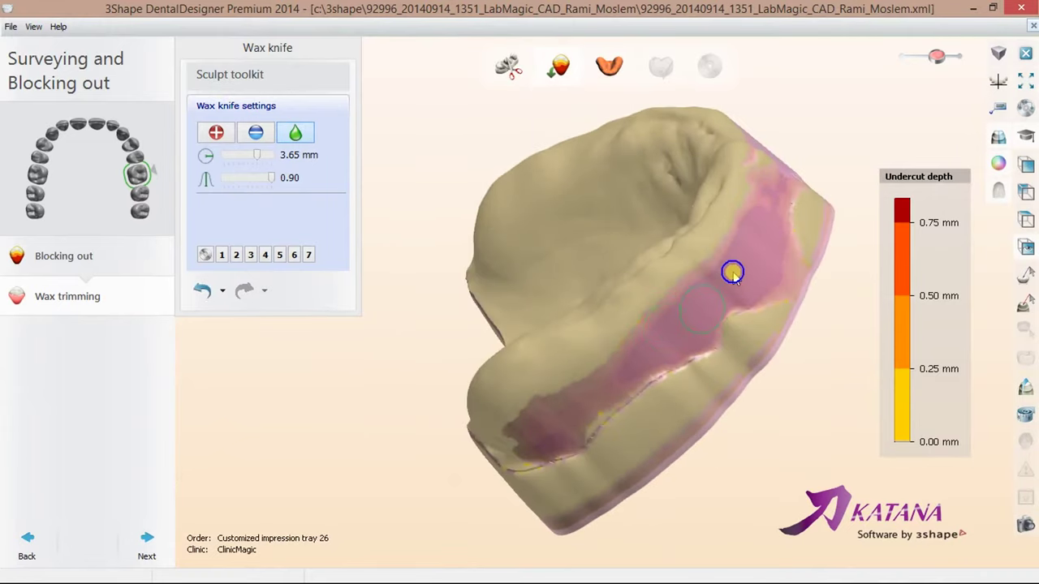
left_click_drag(747, 256, 686, 337)
- Carve blocked-out wax away along the pink band with the remove-wax knife
left_click(256, 132)
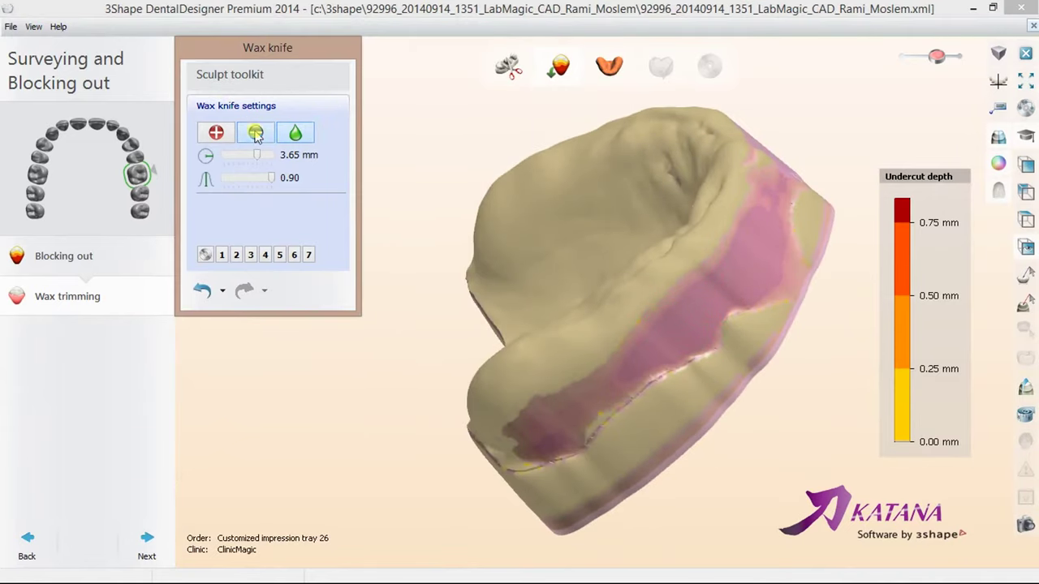
mouse_move(549, 386)
left_mouse_down()
mouse_move(719, 316)
mouse_move(775, 227)
left_mouse_up()
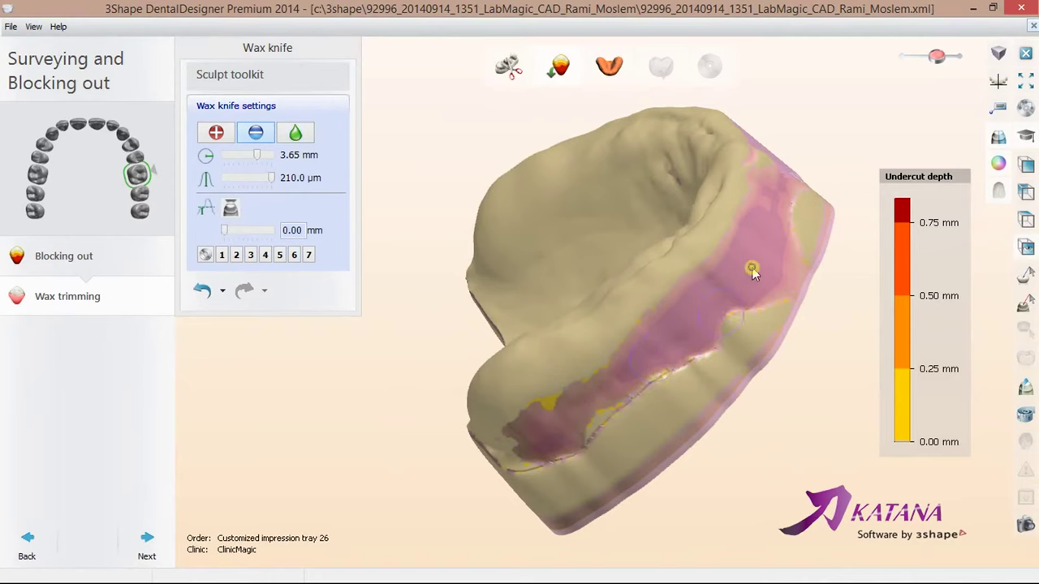
right_click_drag(745, 280, 733, 301)
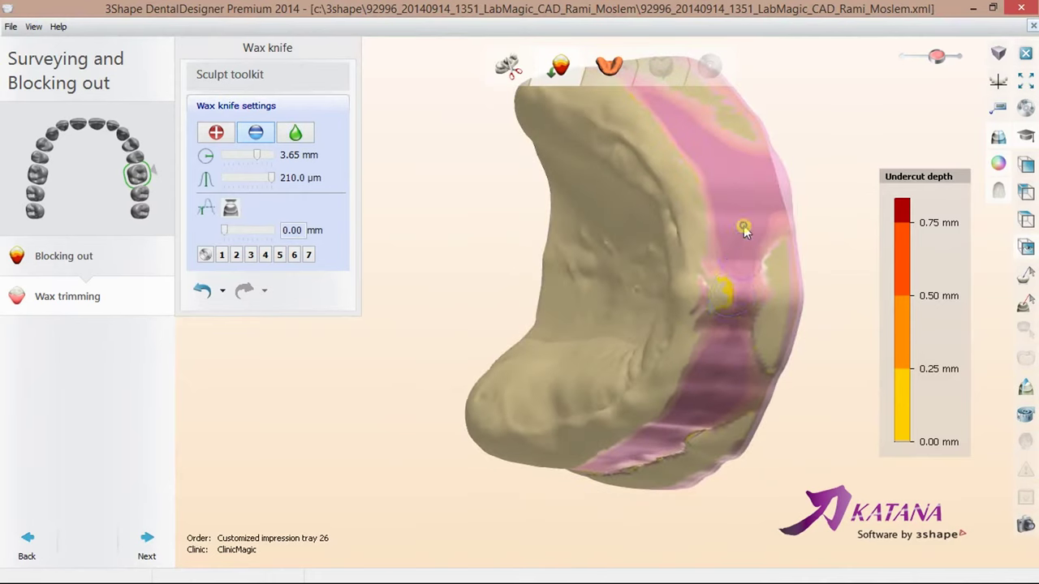
right_click_drag(726, 243, 753, 303)
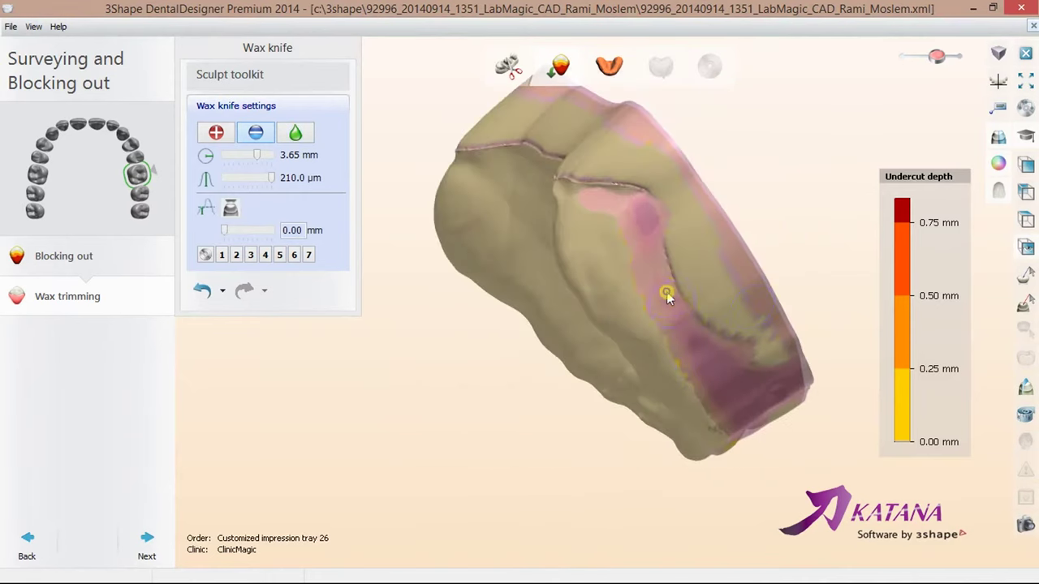
mouse_move(633, 245)
right_mouse_down()
mouse_move(652, 155)
mouse_move(584, 370)
mouse_move(597, 445)
mouse_move(571, 162)
right_mouse_up()
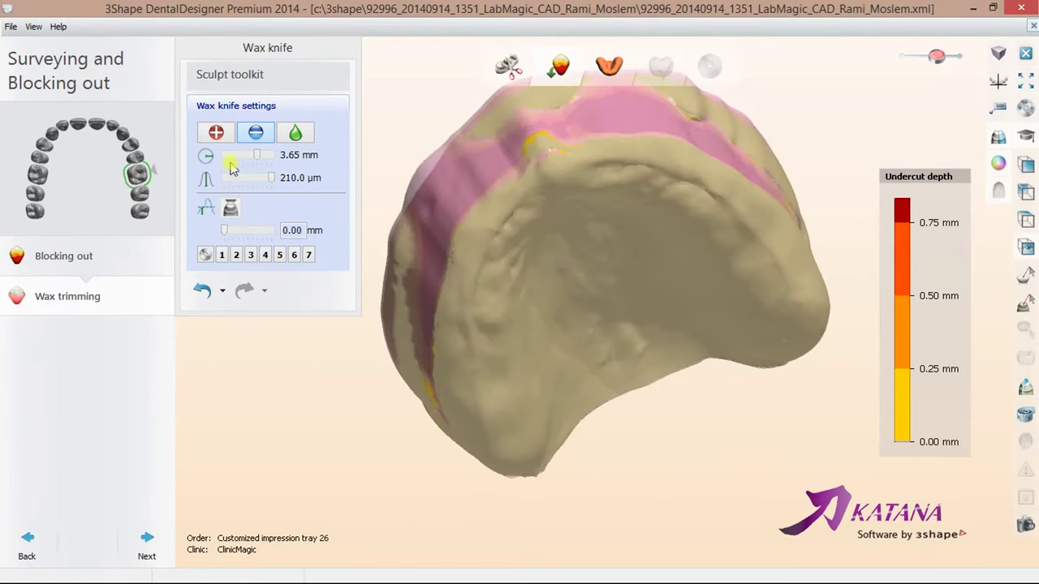
- Add a 0.40 mm wax blob near the front of the palate
left_click(217, 133)
mouse_move(487, 244)
right_mouse_down()
mouse_move(522, 203)
mouse_move(584, 204)
right_mouse_up()
left_click(573, 195)
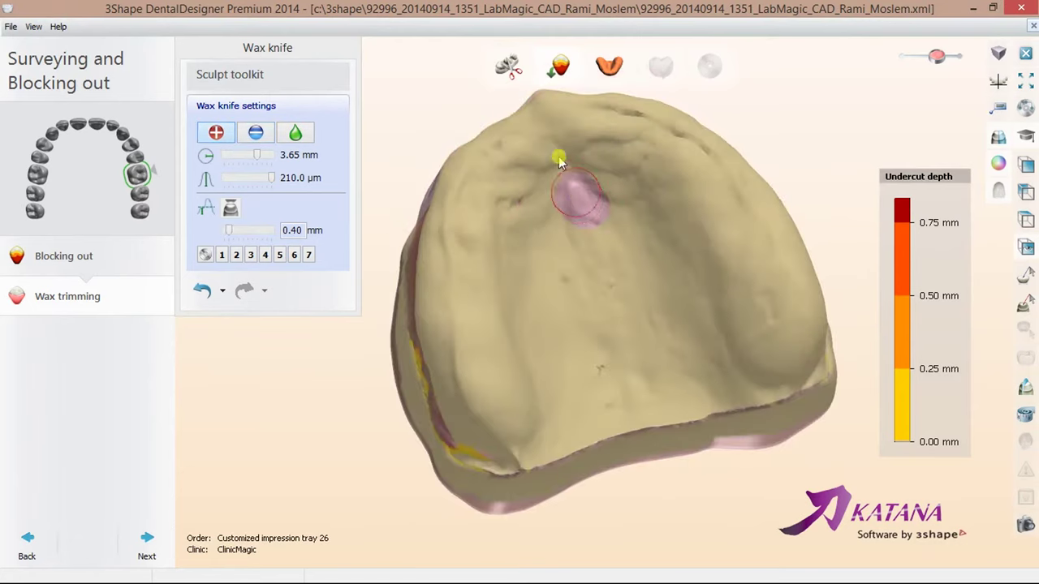
mouse_move(557, 155)
right_mouse_down()
mouse_move(584, 270)
mouse_move(608, 167)
right_mouse_up()
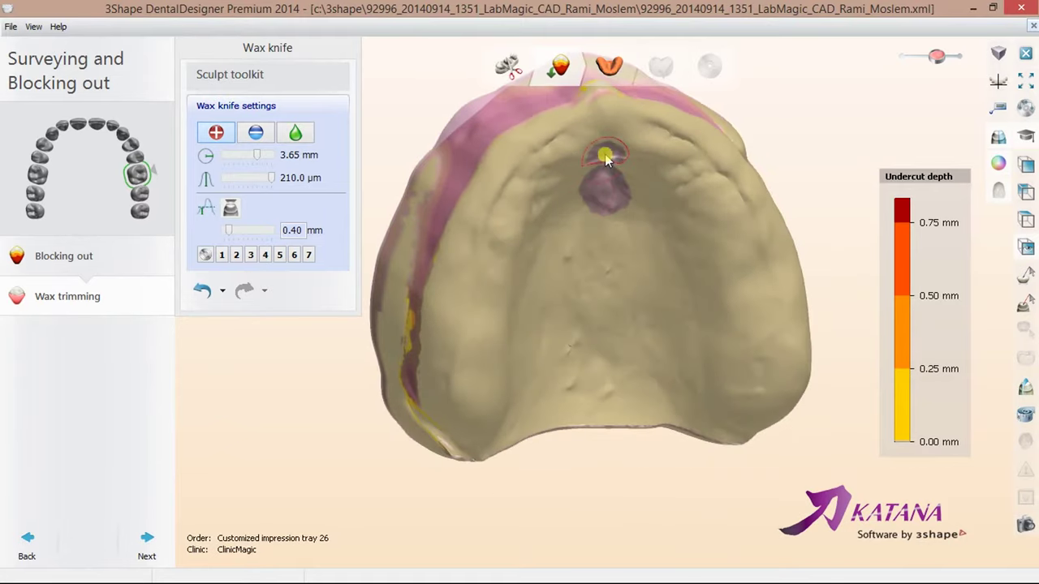
right_click_drag(589, 116, 601, 209)
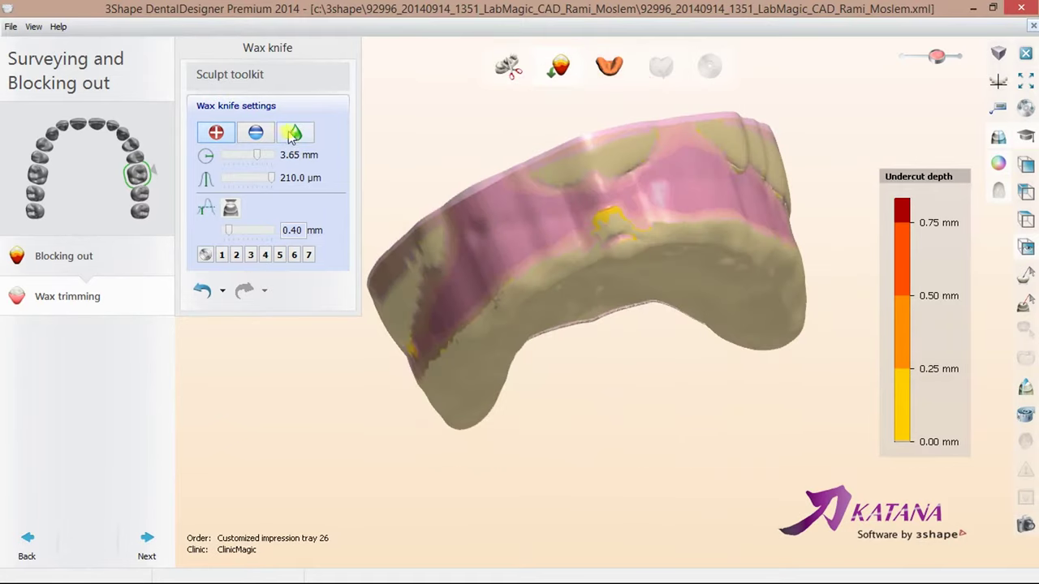
- Carve more wax off along the rim edge and pink band with the remove-wax knife
left_click(256, 134)
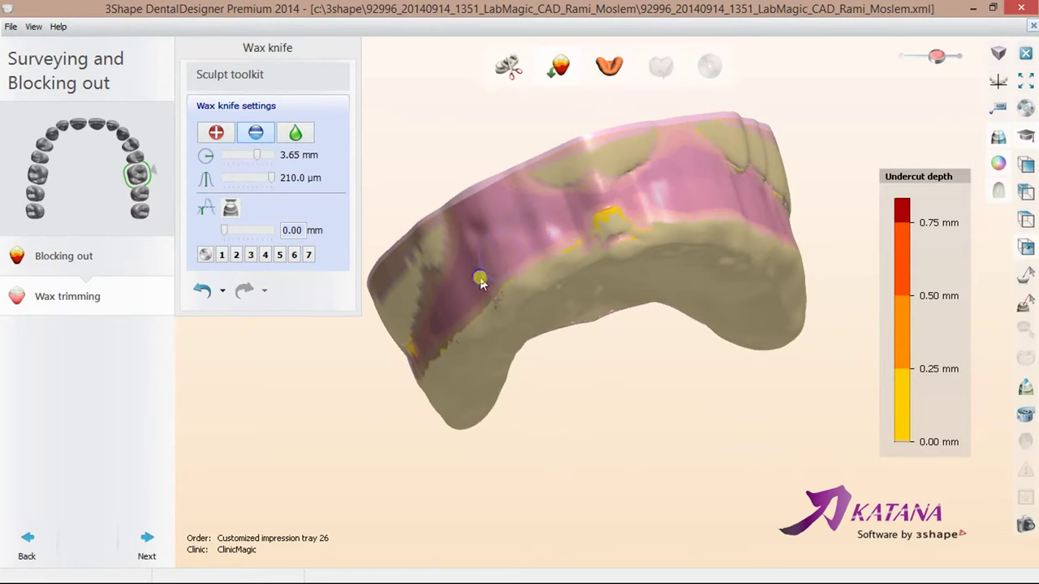
mouse_move(541, 303)
right_mouse_down()
mouse_move(587, 360)
mouse_move(668, 170)
right_mouse_up()
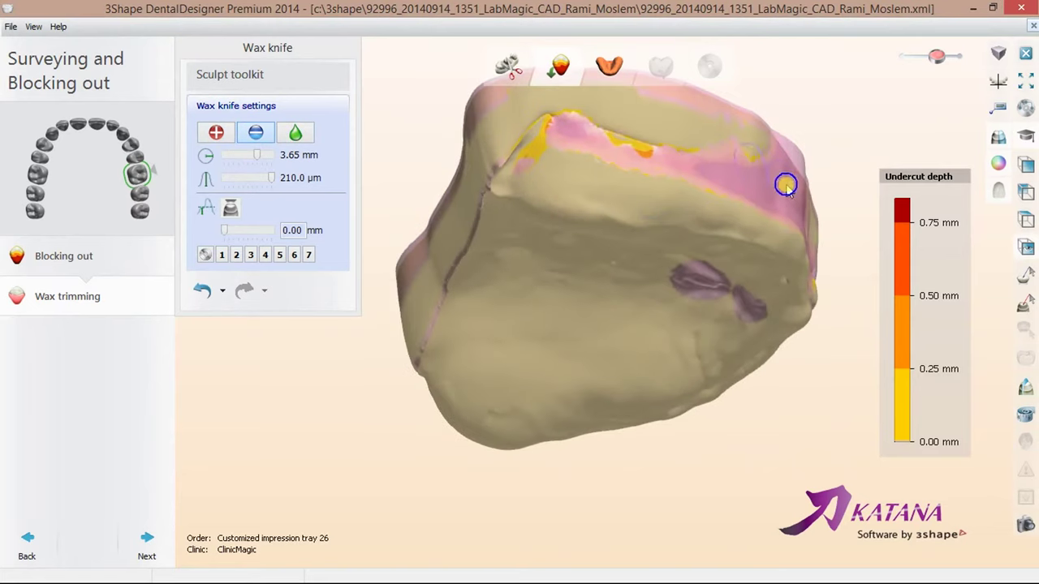
right_click_drag(714, 203, 703, 292)
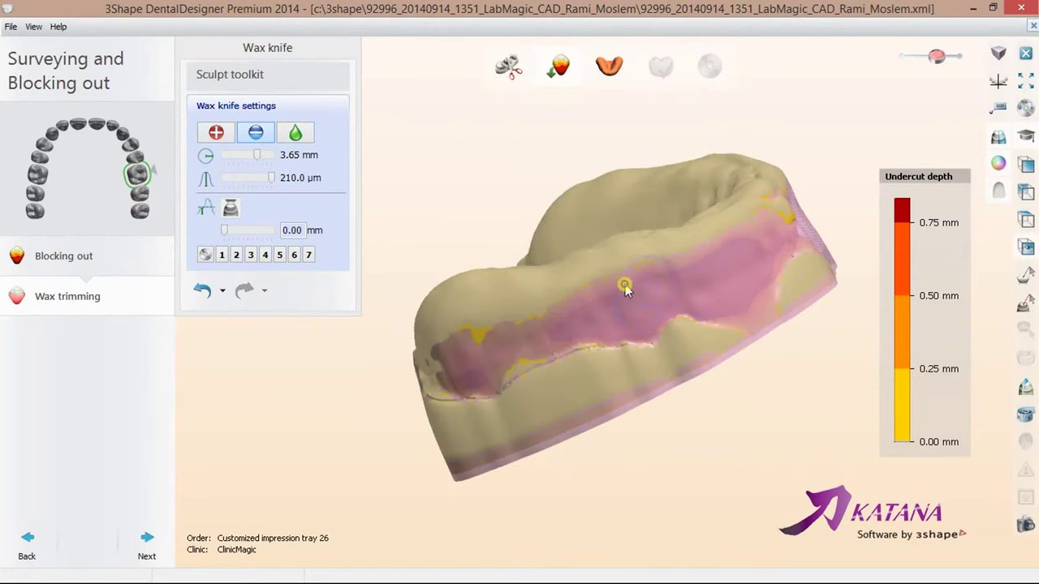
mouse_move(625, 288)
left_mouse_down()
mouse_move(447, 332)
mouse_move(653, 278)
mouse_move(755, 227)
left_mouse_up()
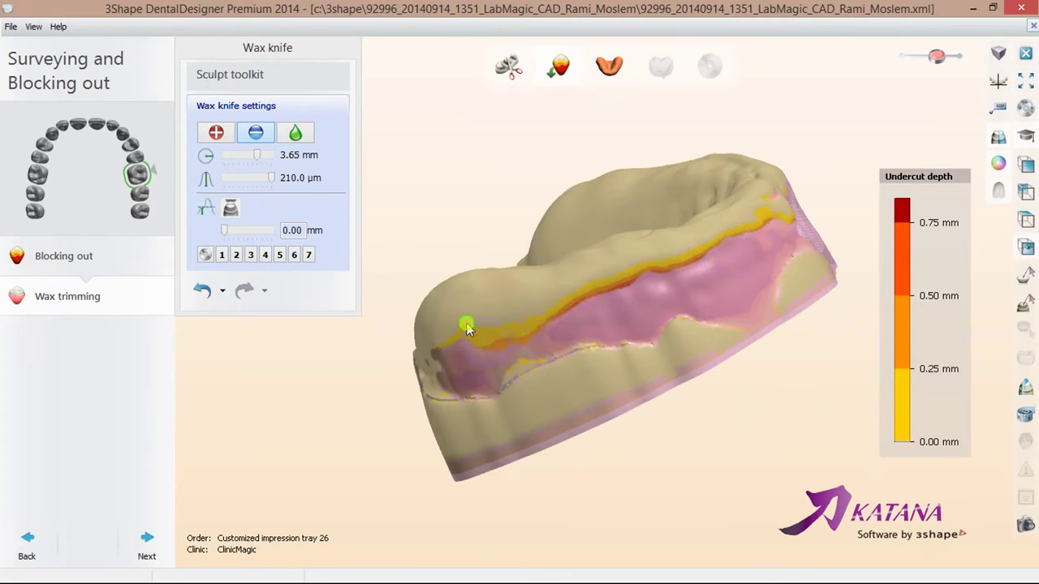
mouse_move(464, 325)
right_mouse_down()
mouse_move(621, 359)
mouse_move(612, 341)
right_mouse_up()
mouse_move(612, 341)
left_mouse_down()
mouse_move(492, 359)
mouse_move(577, 354)
mouse_move(720, 320)
mouse_move(475, 359)
mouse_move(557, 366)
mouse_move(707, 331)
left_mouse_up()
- Enter Tray design, show the base thickness and gap settings, and place the first outline point on the rim
left_click(146, 542)
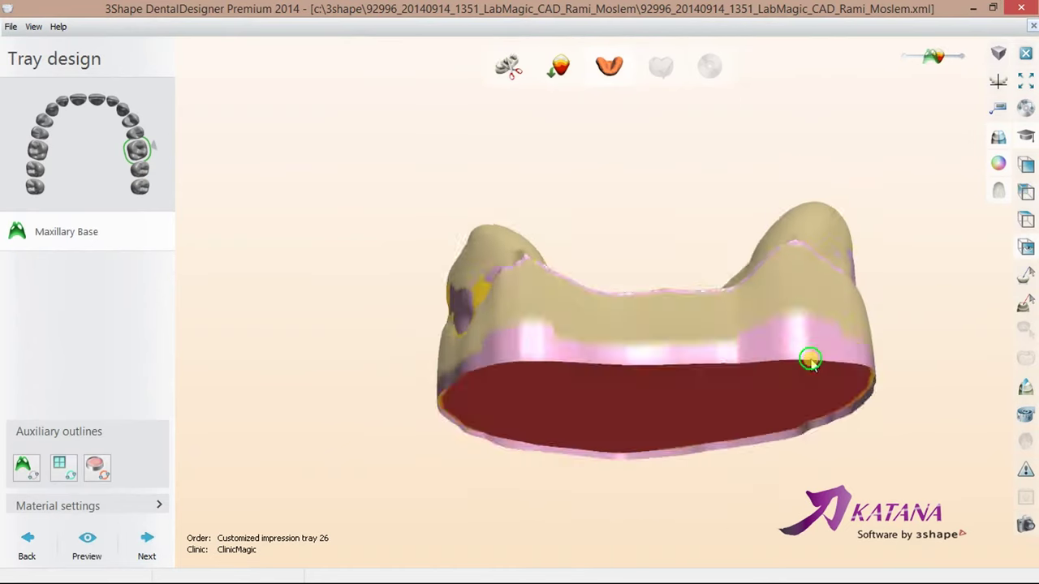
mouse_move(810, 359)
right_mouse_down()
mouse_move(810, 311)
mouse_move(511, 473)
mouse_move(552, 460)
mouse_move(541, 387)
mouse_move(231, 480)
right_mouse_up()
left_click(160, 505)
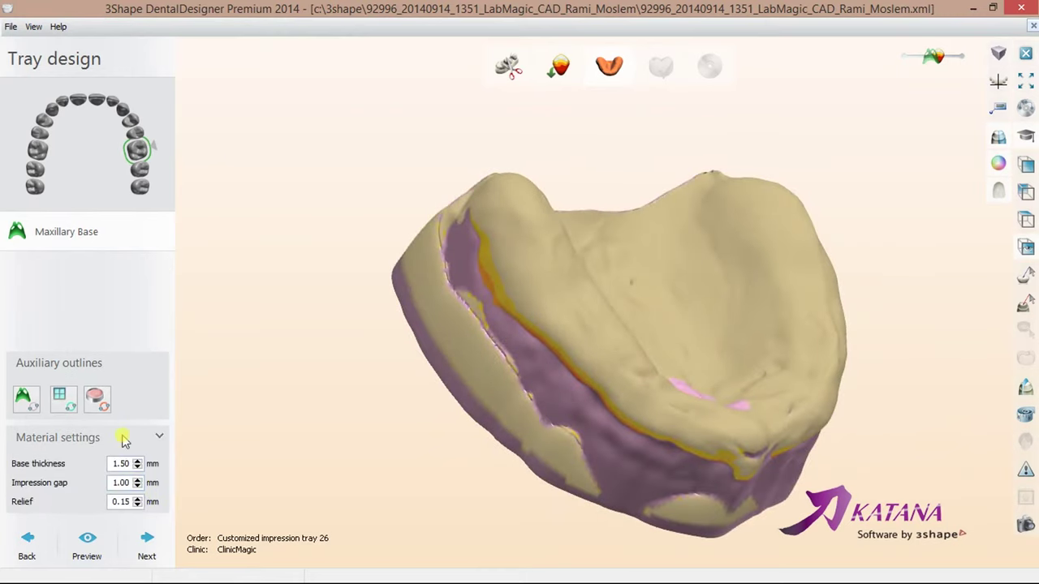
left_click(24, 403)
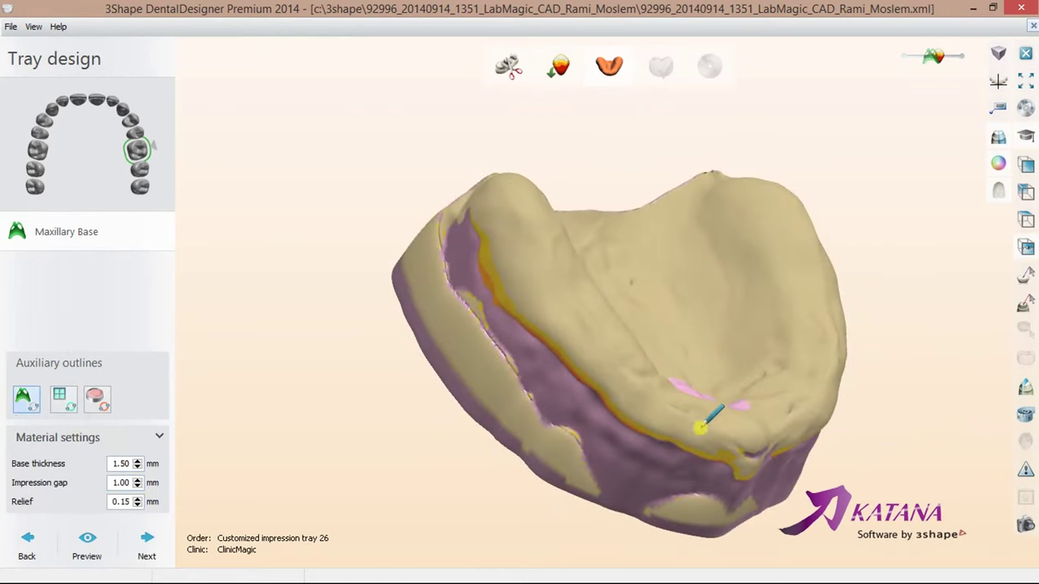
mouse_move(695, 425)
right_mouse_down()
mouse_move(547, 404)
mouse_move(620, 394)
right_mouse_up()
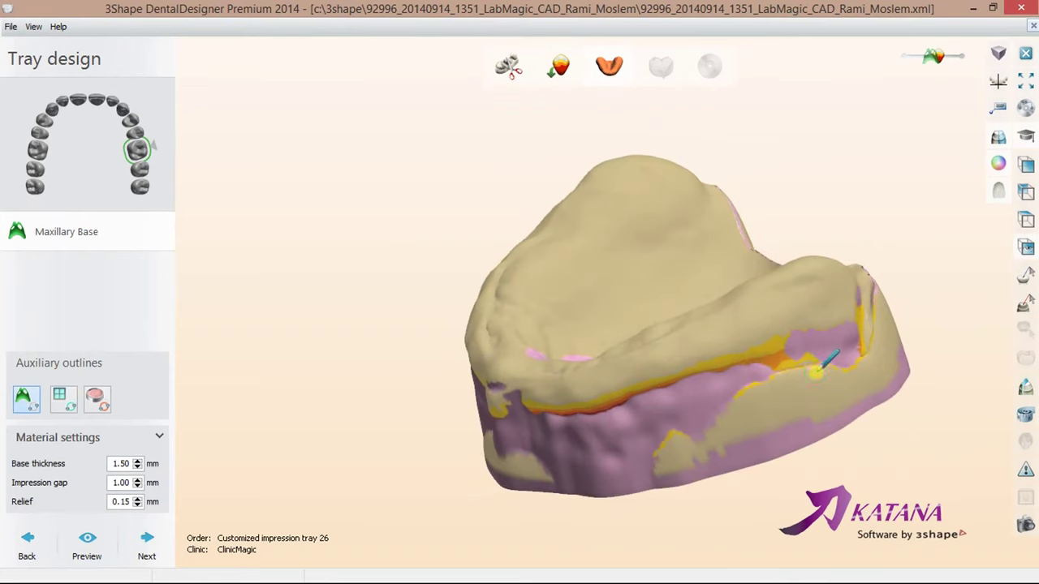
right_click_drag(816, 369, 824, 357)
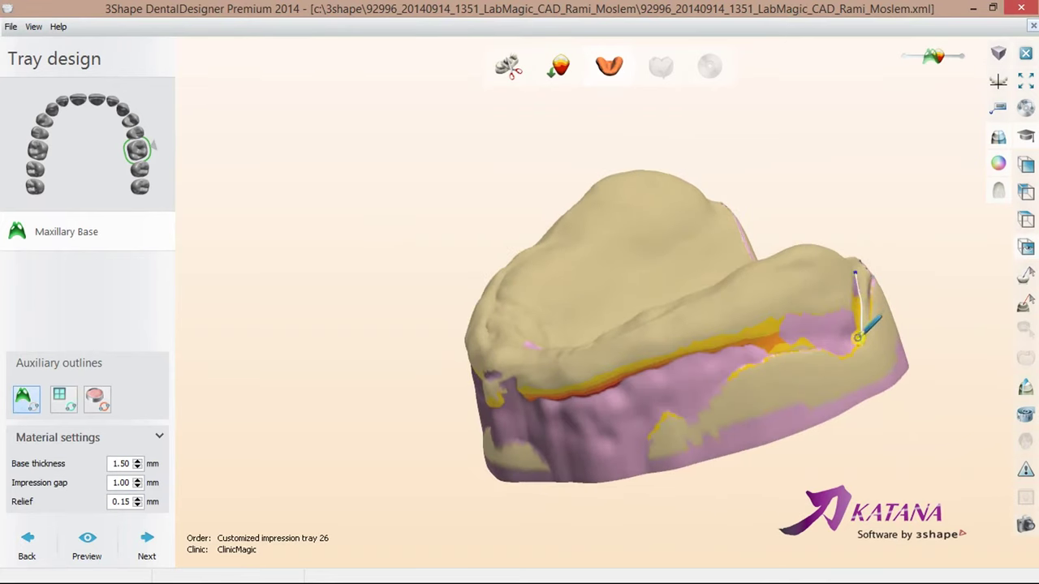
left_click(844, 342)
- Continue the outline around the rim with red/yellow colour mapping, closing the loop at its start
left_click(962, 54)
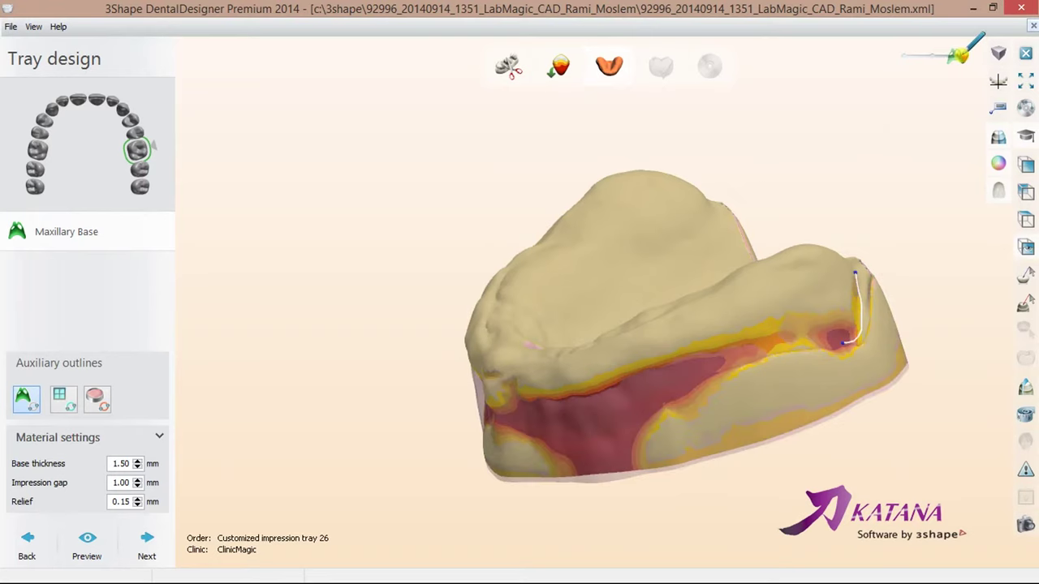
mouse_move(868, 327)
right_mouse_down()
mouse_move(855, 336)
mouse_move(869, 348)
right_mouse_up()
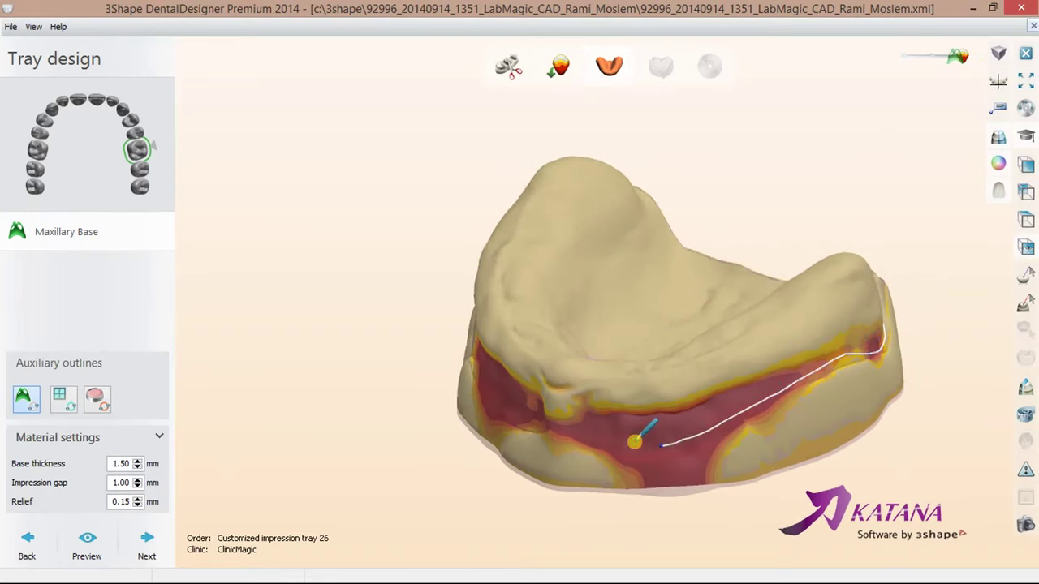
right_click_drag(633, 436, 728, 439)
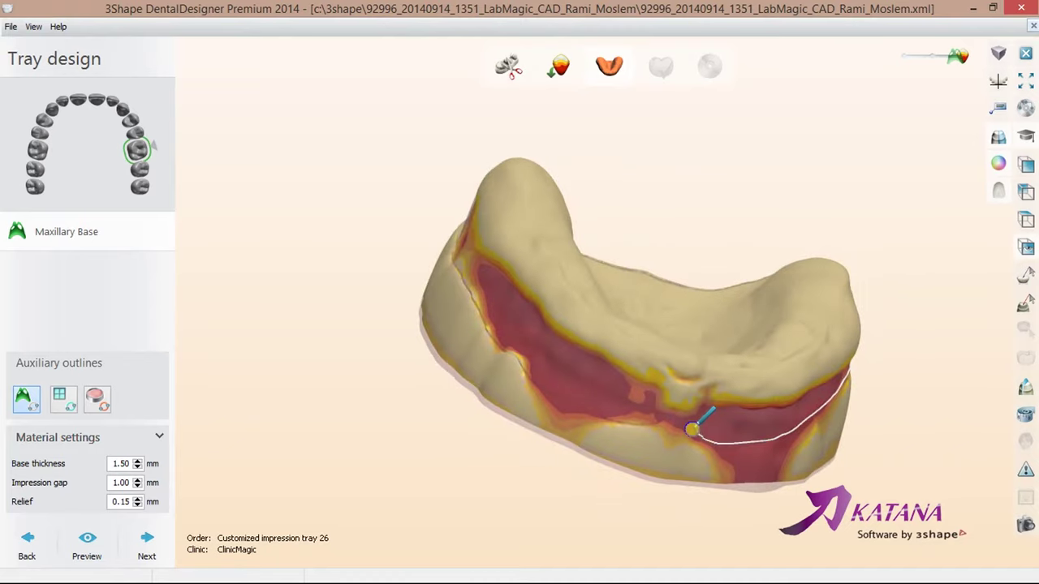
mouse_move(666, 420)
right_mouse_down()
mouse_move(663, 339)
mouse_move(691, 422)
mouse_move(788, 297)
right_mouse_up()
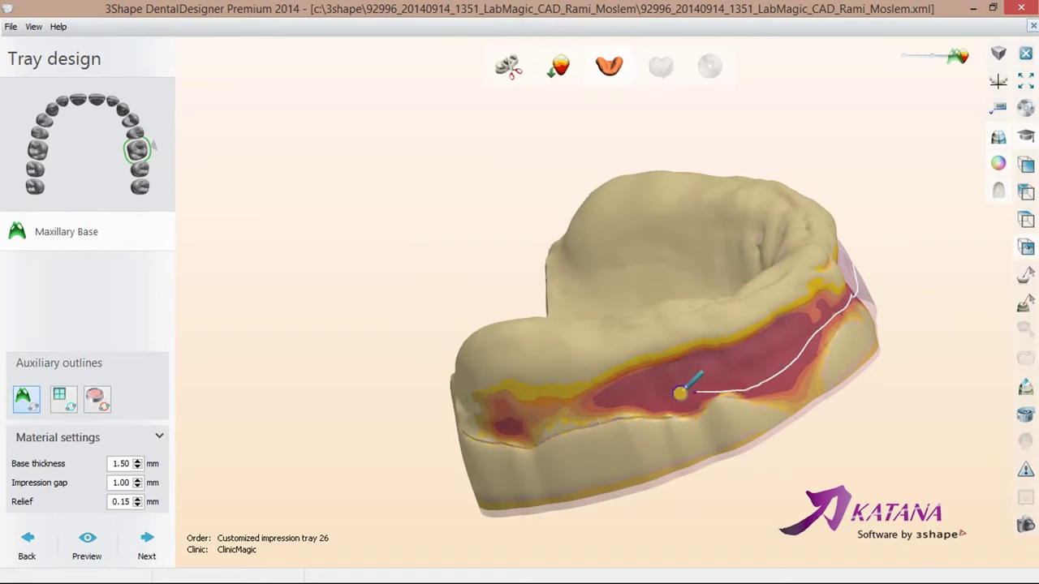
right_click_drag(575, 420, 545, 417)
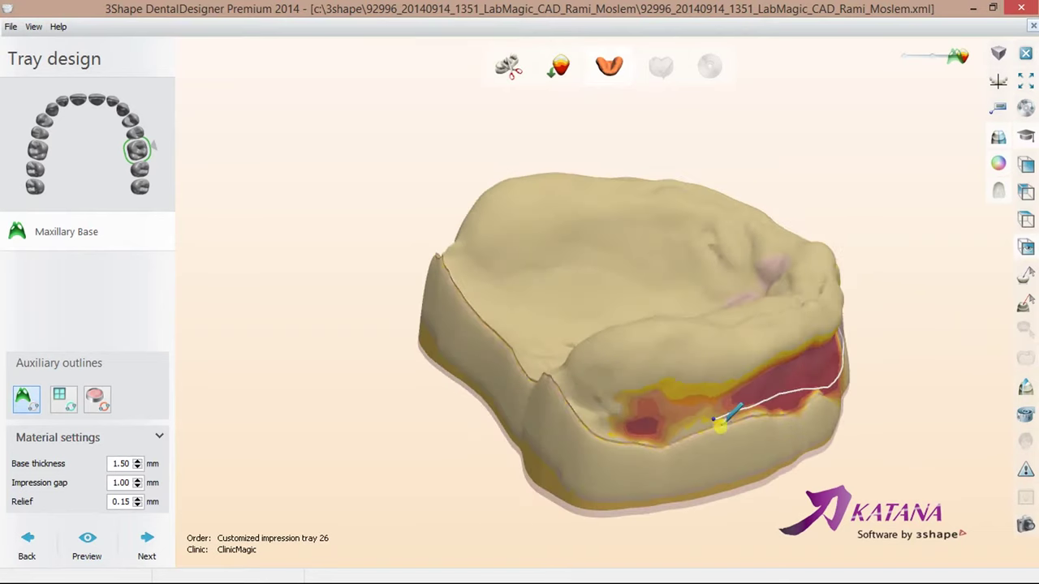
mouse_move(612, 406)
right_mouse_down()
mouse_move(723, 418)
mouse_move(820, 411)
right_mouse_up()
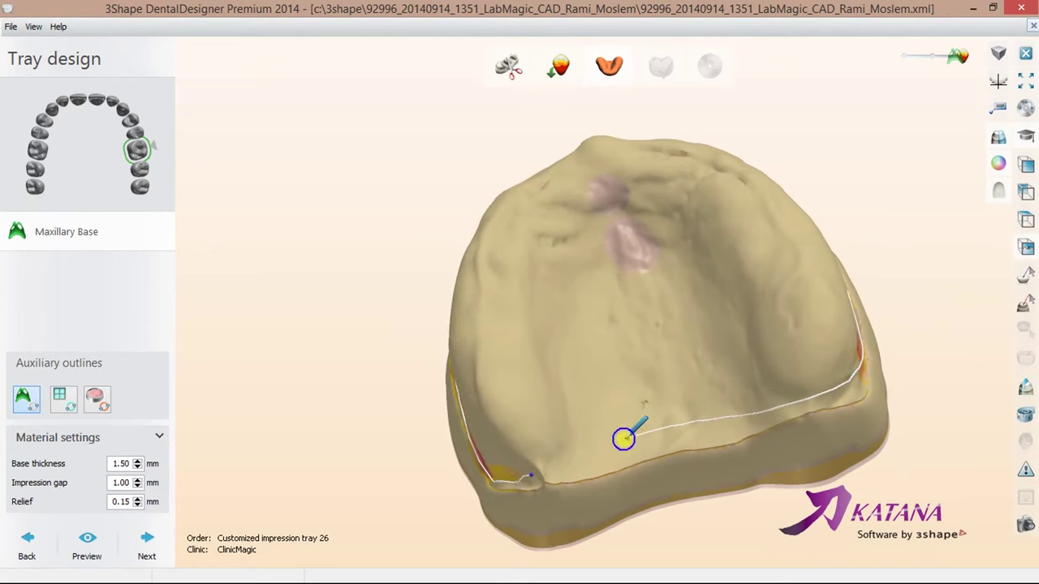
mouse_move(617, 442)
right_mouse_down()
mouse_move(626, 492)
mouse_move(647, 434)
right_mouse_up()
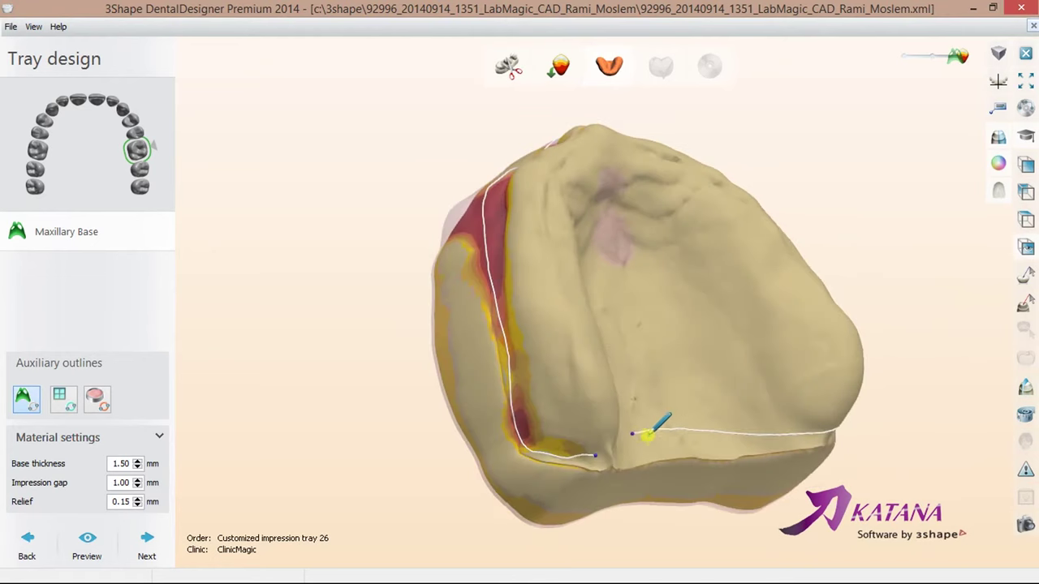
left_click(590, 457)
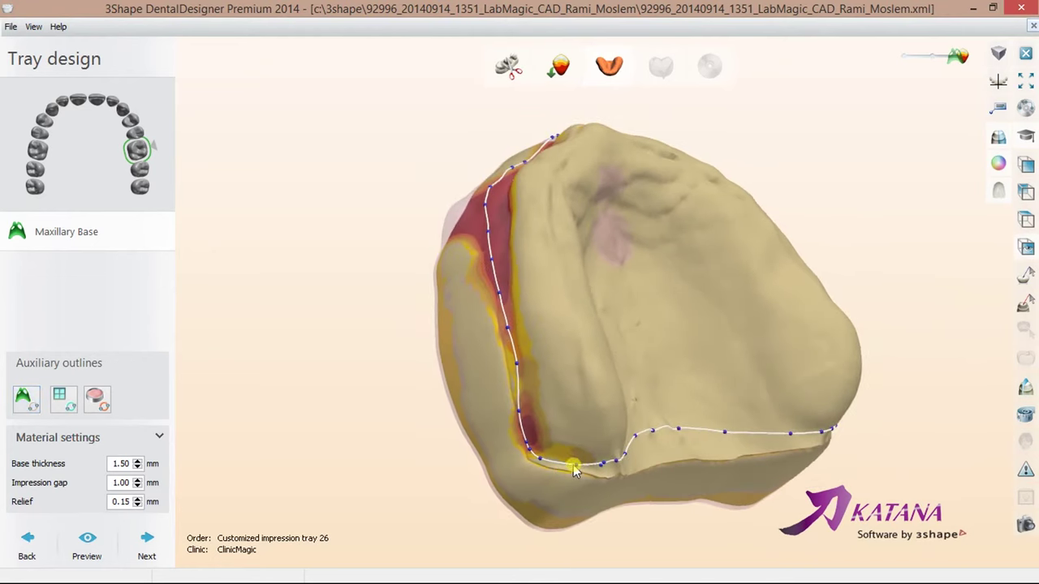
right_click(573, 467)
- Fast-edit the outline freehand, reshaping its lower-left section and lowering the front along the rim
left_click(614, 534)
right_click_drag(646, 484, 625, 464)
left_click_drag(612, 462, 566, 491)
right_click_drag(656, 467, 672, 464)
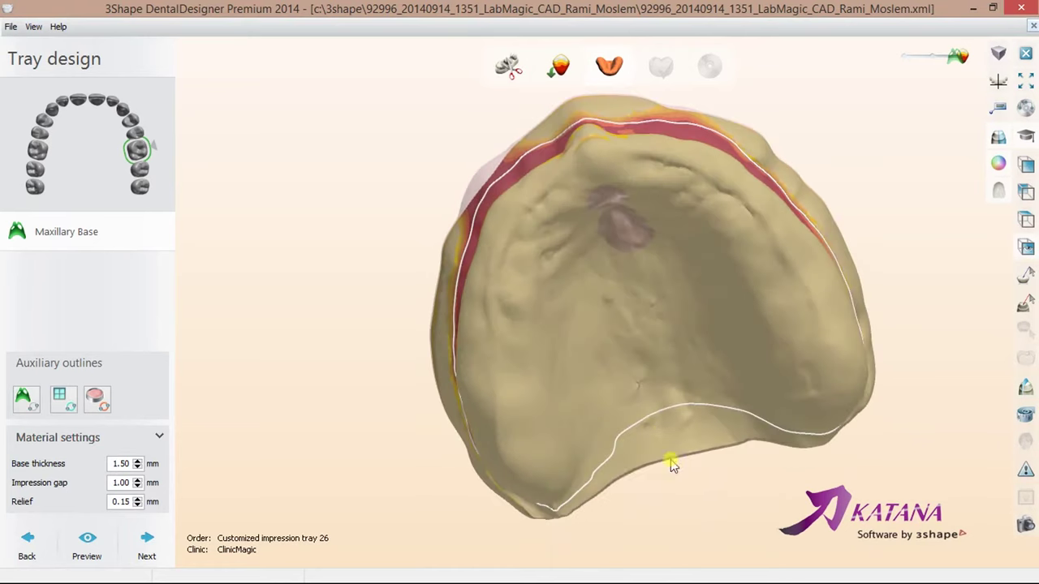
left_click_drag(659, 423, 568, 484)
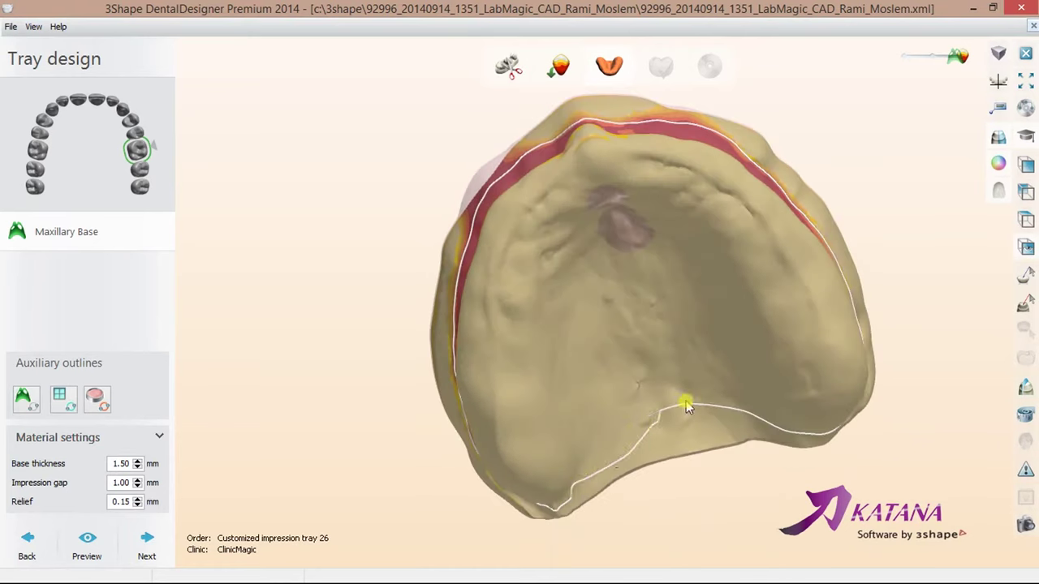
right_click_drag(631, 480, 680, 436)
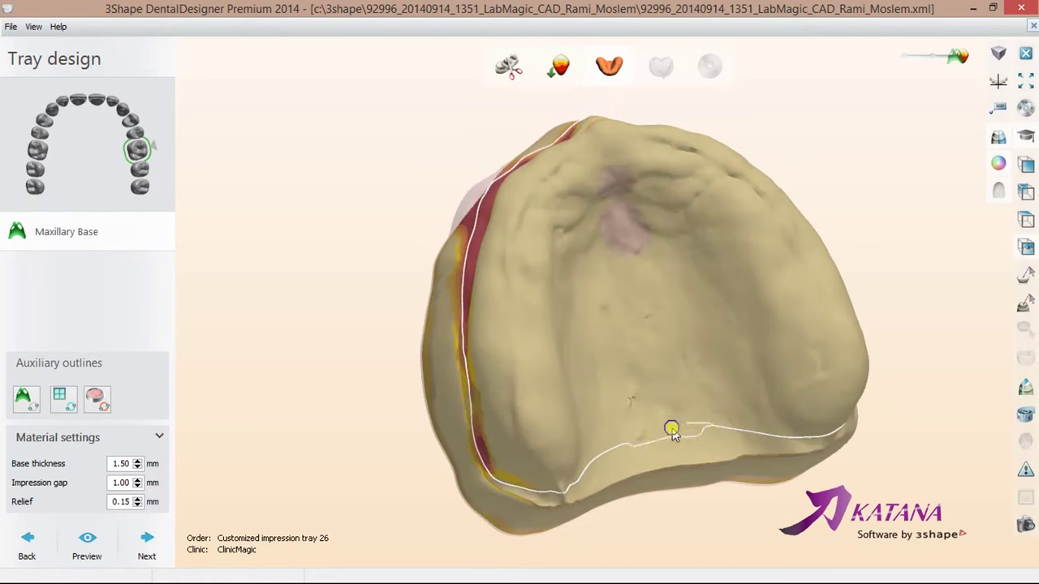
mouse_move(614, 449)
right_mouse_down()
mouse_move(764, 467)
mouse_move(732, 482)
right_mouse_up()
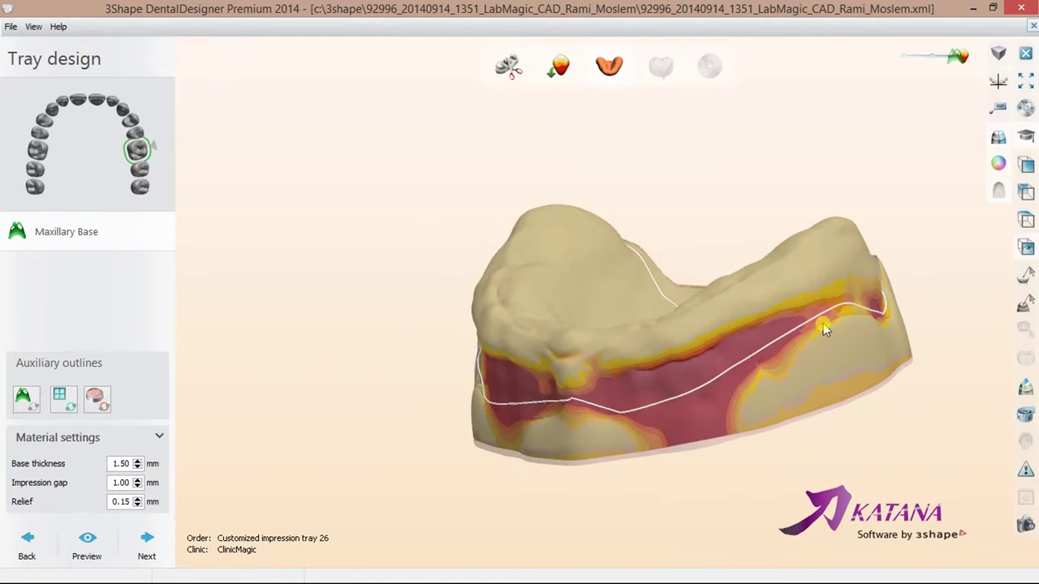
right_click_drag(693, 402, 778, 401)
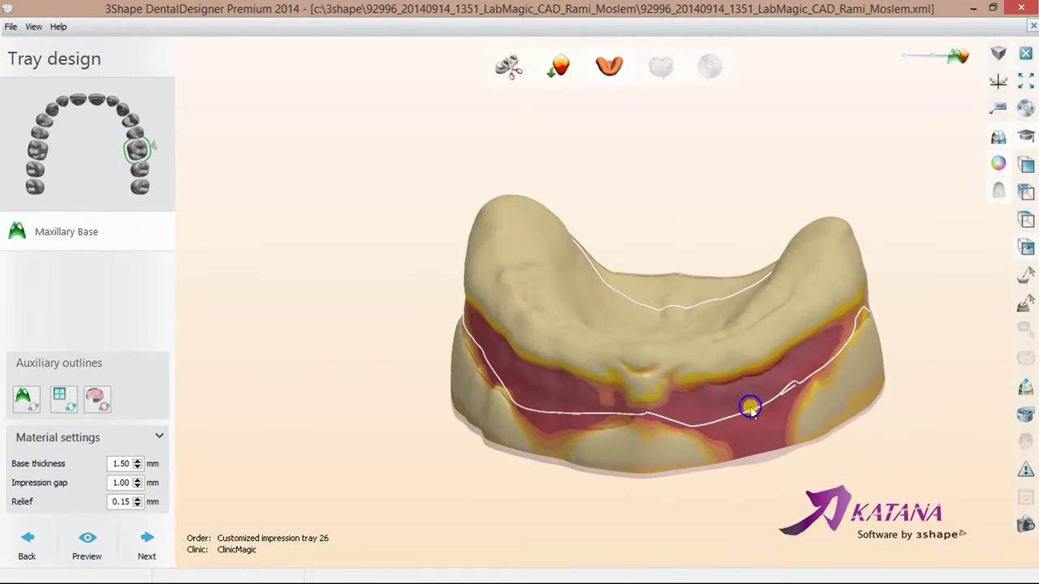
mouse_move(750, 408)
left_mouse_down()
mouse_move(673, 422)
mouse_move(643, 412)
left_mouse_up()
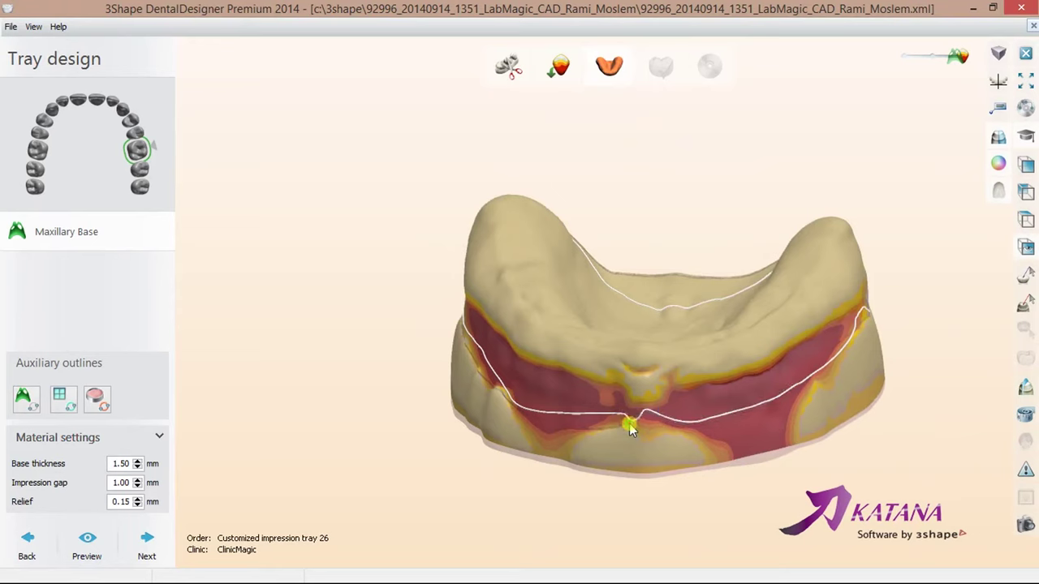
mouse_move(629, 423)
right_mouse_down()
mouse_move(714, 425)
mouse_move(748, 454)
right_mouse_up()
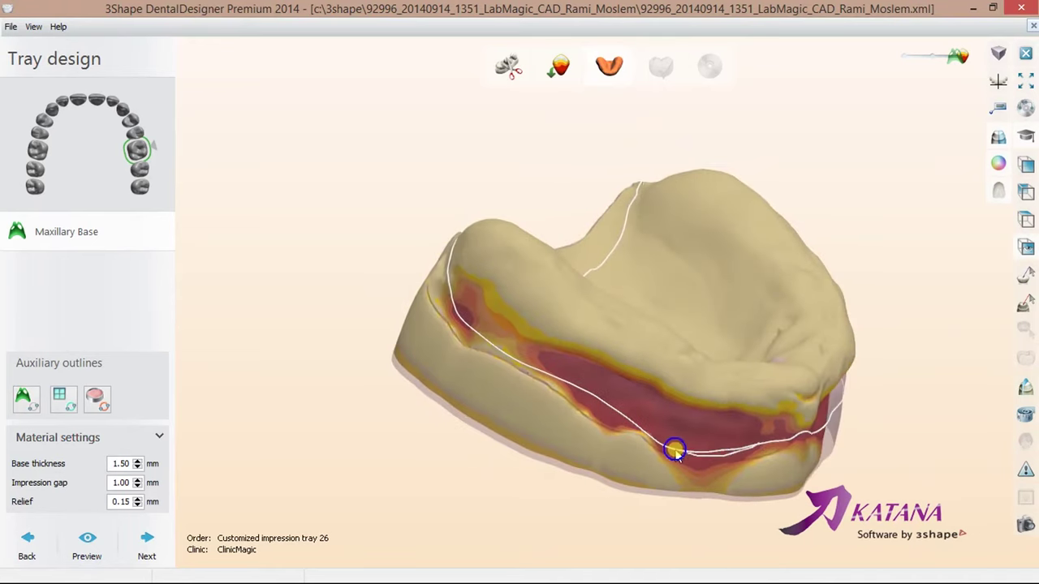
left_click_drag(755, 447, 699, 462)
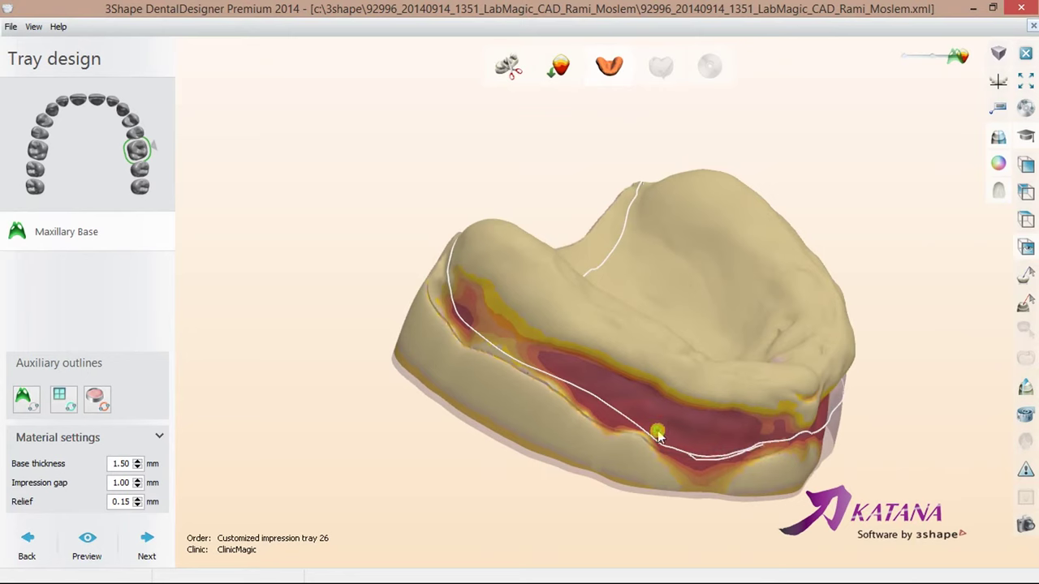
- Redraw the outline along the left front rim and corner, then generate the tray
right_click_drag(658, 434, 688, 441)
left_click_drag(672, 437, 597, 404)
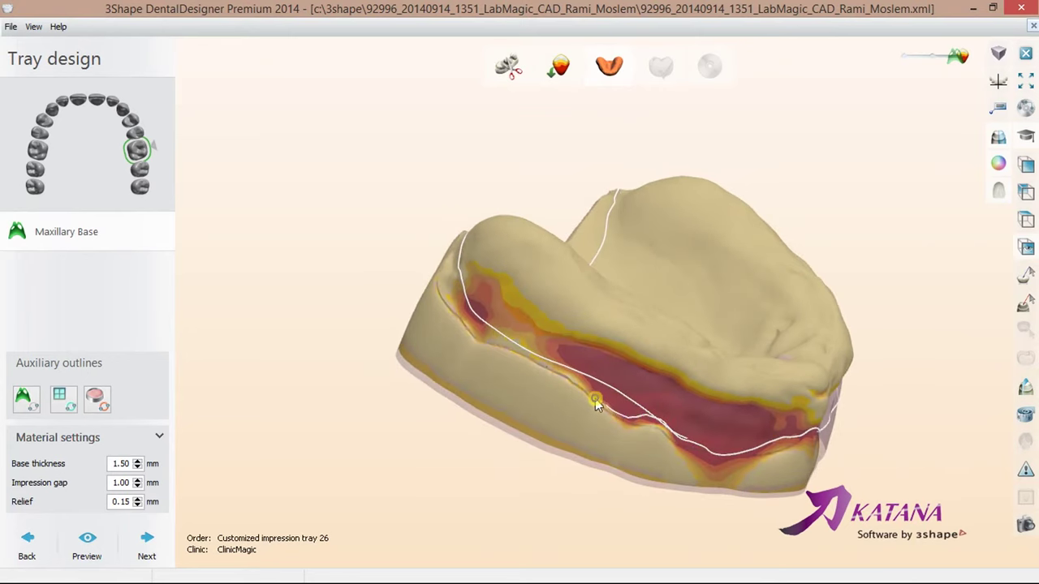
mouse_move(577, 353)
right_mouse_down()
mouse_move(603, 399)
mouse_move(575, 348)
mouse_move(676, 463)
right_mouse_up()
mouse_move(632, 442)
left_mouse_down()
mouse_move(565, 432)
mouse_move(535, 404)
left_mouse_up()
mouse_move(536, 358)
right_mouse_down()
mouse_move(587, 325)
mouse_move(689, 487)
mouse_move(601, 469)
right_mouse_up()
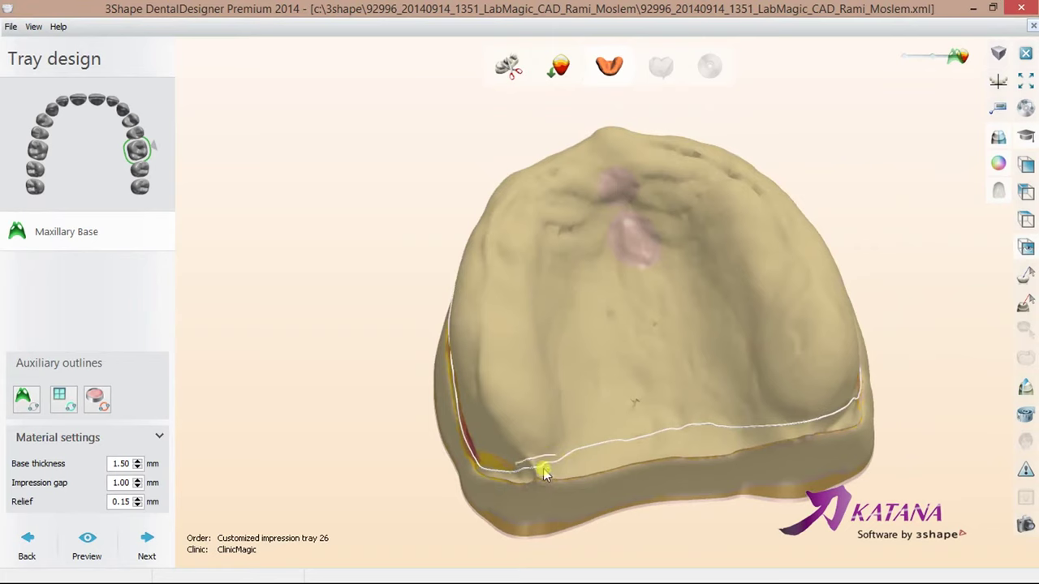
left_click_drag(556, 459, 526, 471)
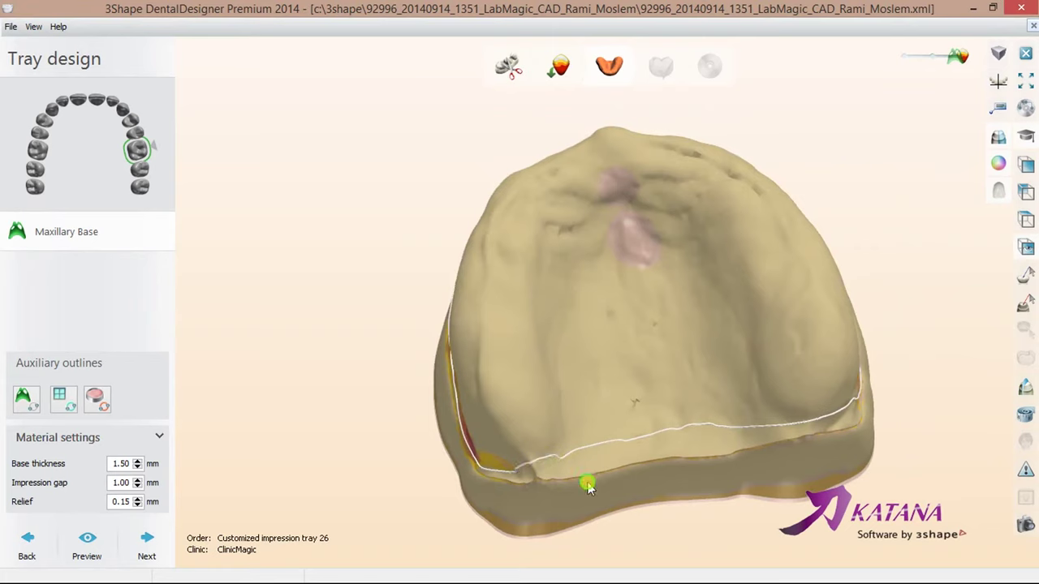
right_click_drag(585, 482, 631, 446)
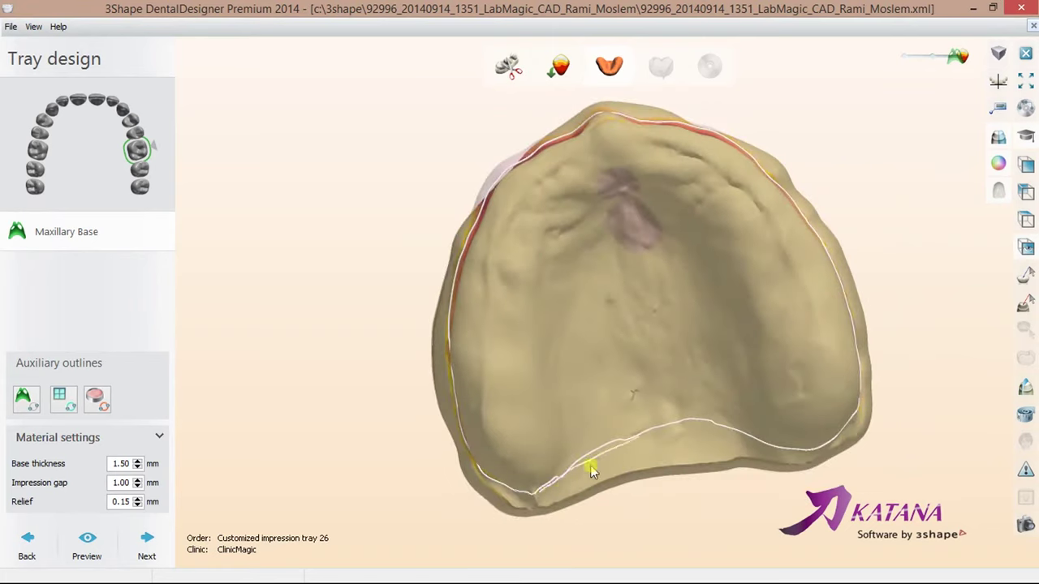
mouse_move(568, 412)
right_mouse_down()
mouse_move(671, 476)
mouse_move(660, 538)
mouse_move(635, 418)
right_mouse_up()
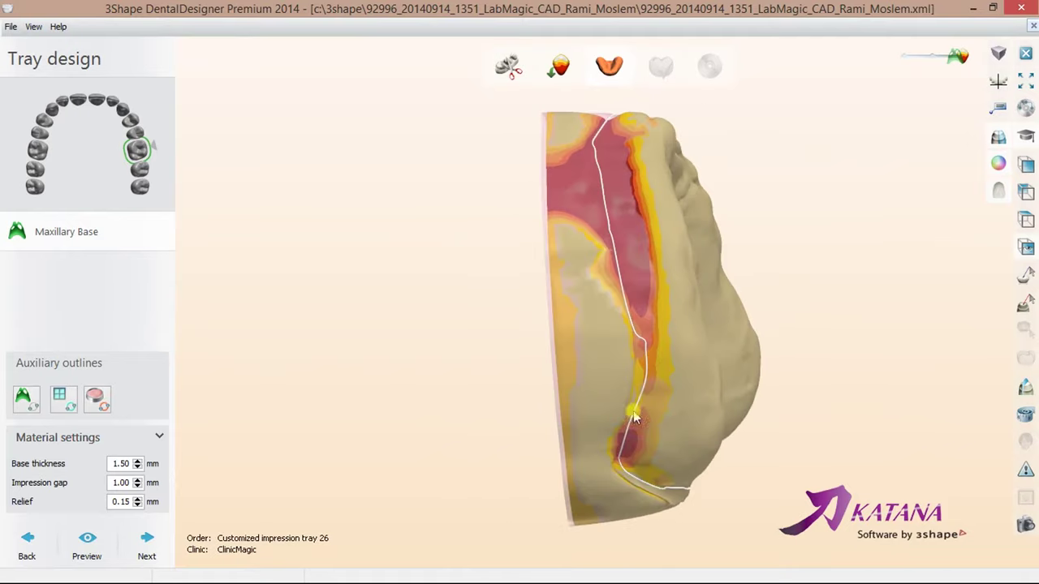
left_click(171, 532)
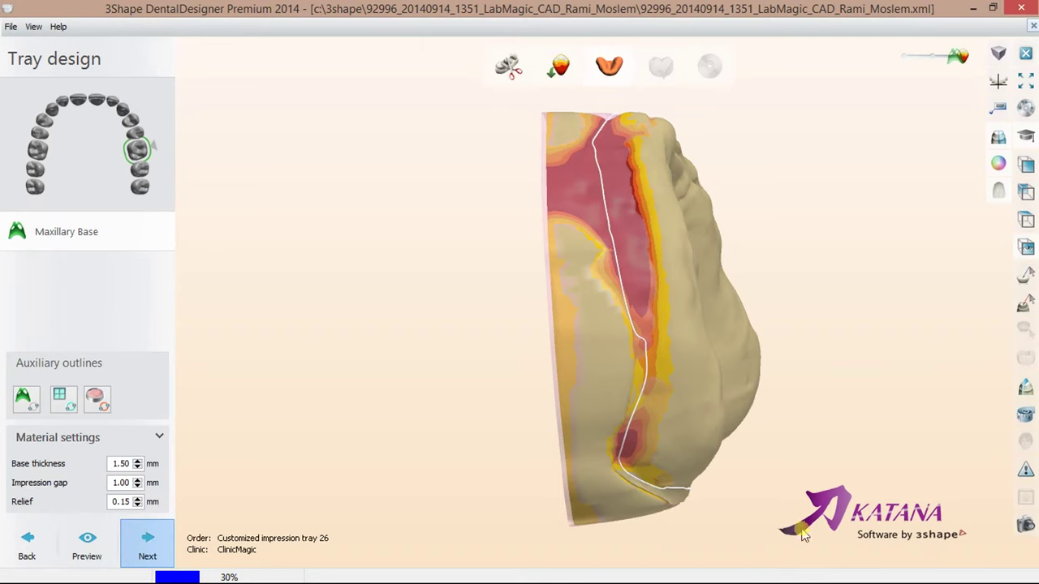
right_click(867, 574)
- Enlarge the sculpting knife to 5.00 mm and smooth the tray surface near the rim
left_click(857, 505)
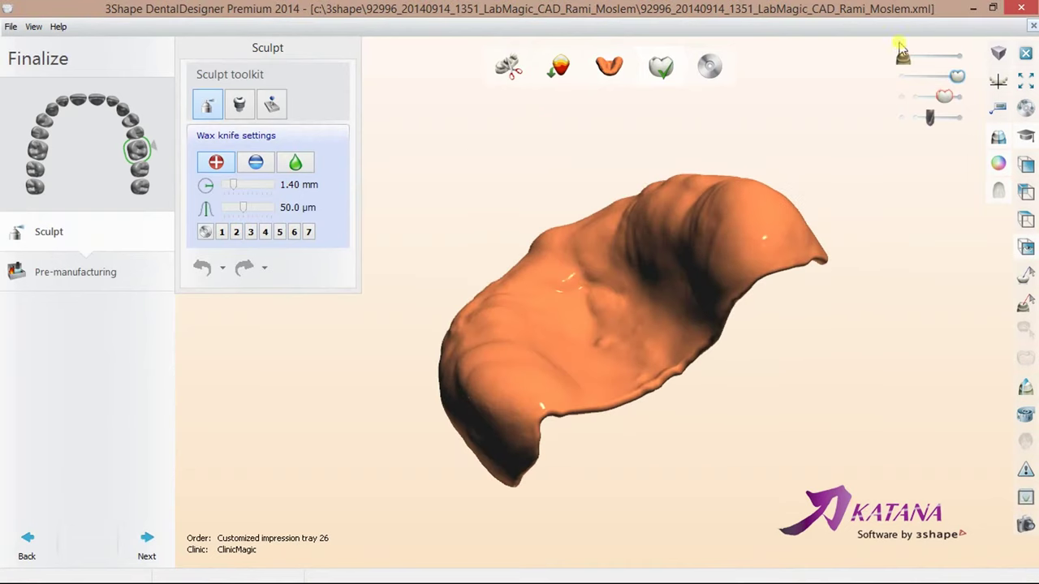
right_click_drag(772, 157, 812, 308)
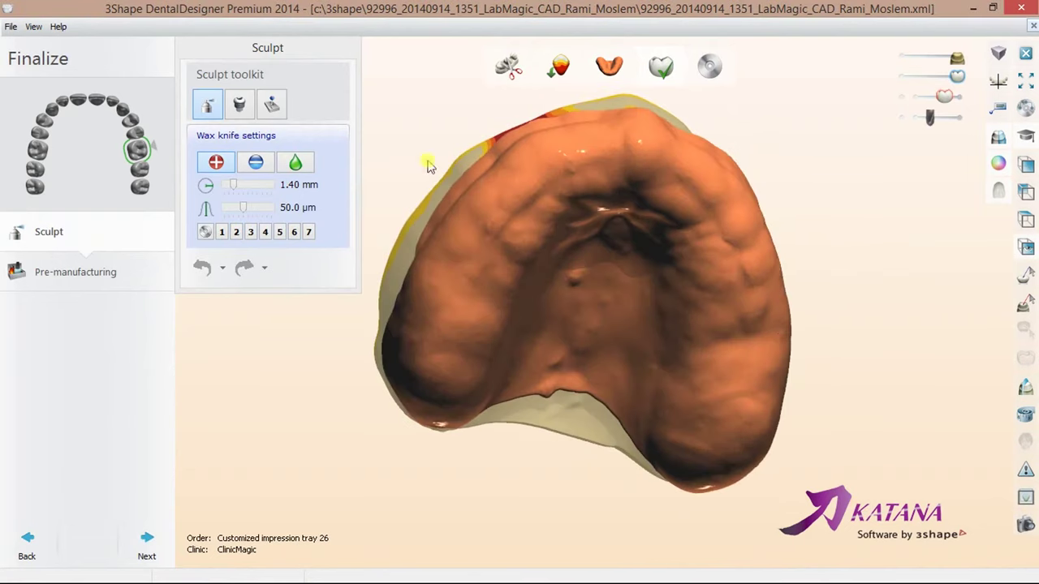
mouse_move(229, 184)
left_mouse_down()
mouse_move(279, 183)
mouse_move(282, 206)
left_mouse_up()
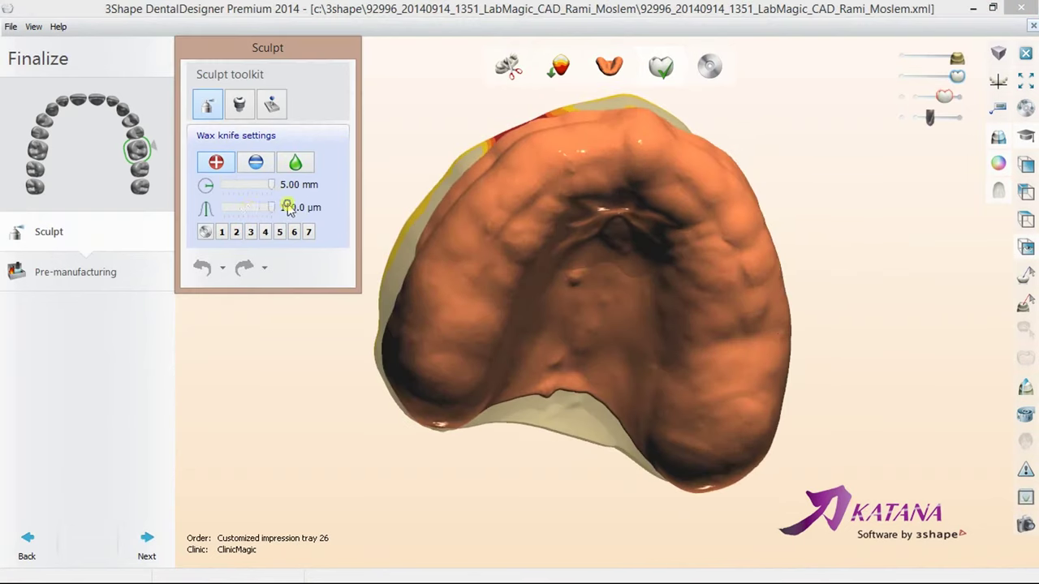
right_click_drag(360, 177, 549, 255)
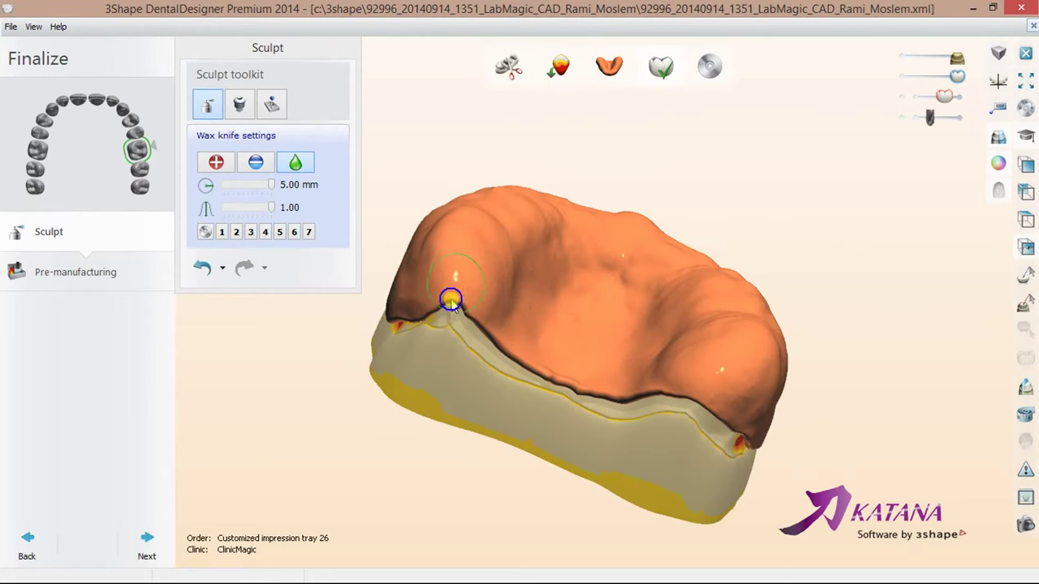
left_click_drag(441, 297, 425, 313)
mouse_move(485, 329)
right_mouse_down()
mouse_move(506, 336)
mouse_move(533, 413)
mouse_move(653, 418)
right_mouse_up()
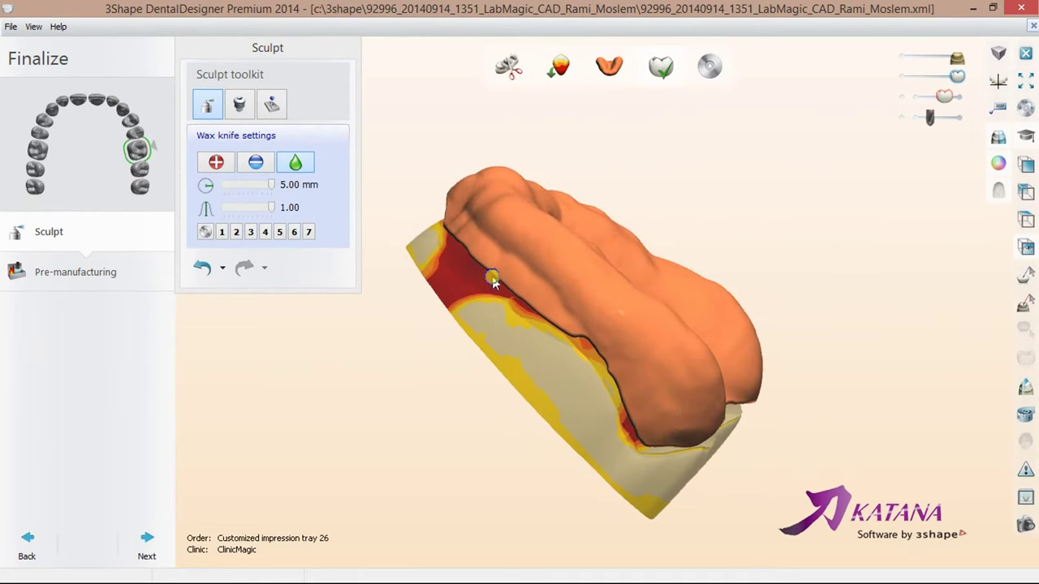
right_click_drag(615, 430, 620, 441)
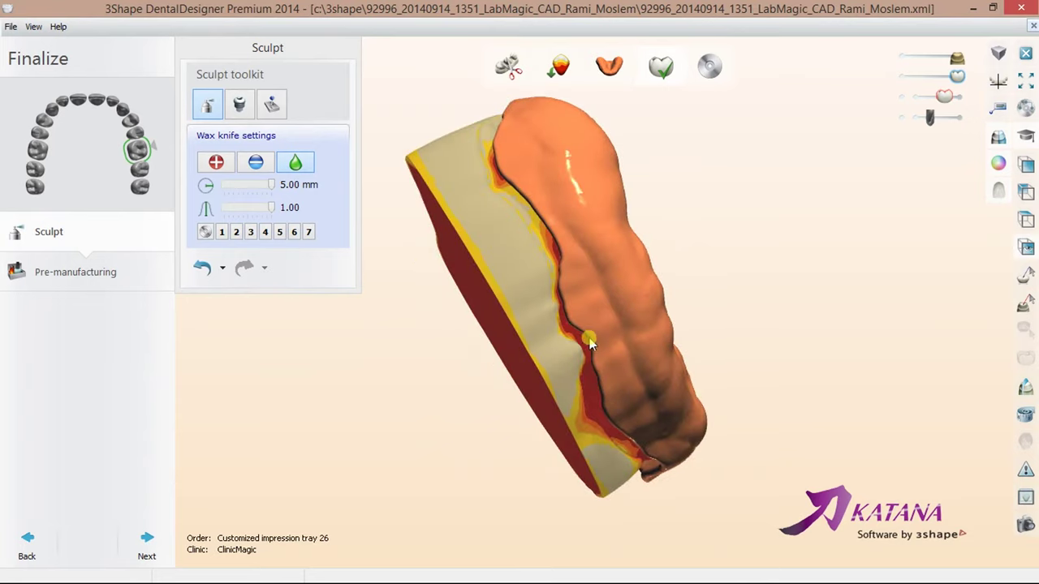
- Show the base model translucently under the tray and add the Customized tray maxillary handle attachment
right_click_drag(587, 271, 549, 280)
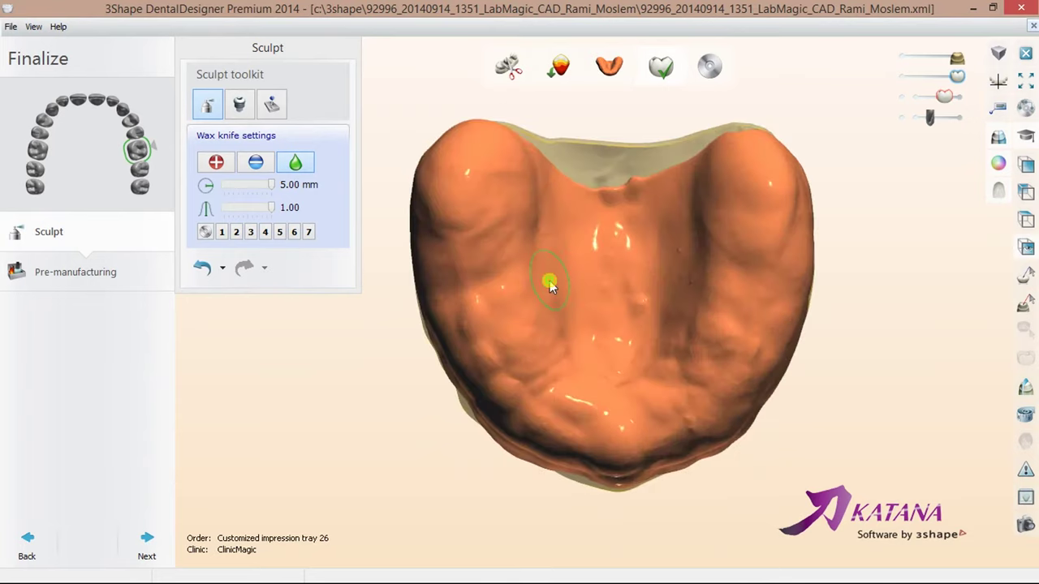
left_click(923, 63)
right_click_drag(640, 382, 617, 324)
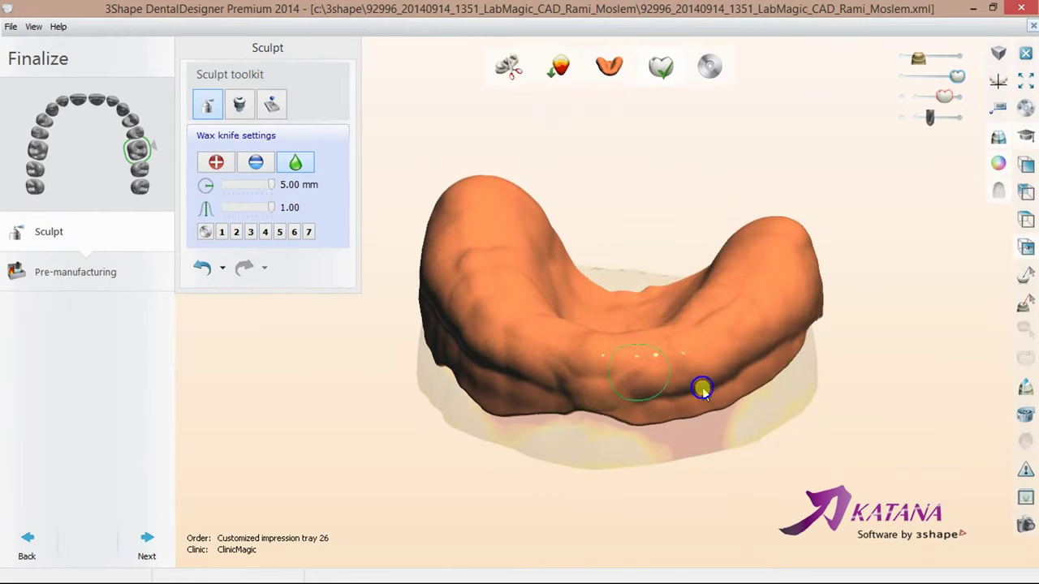
right_click(882, 574)
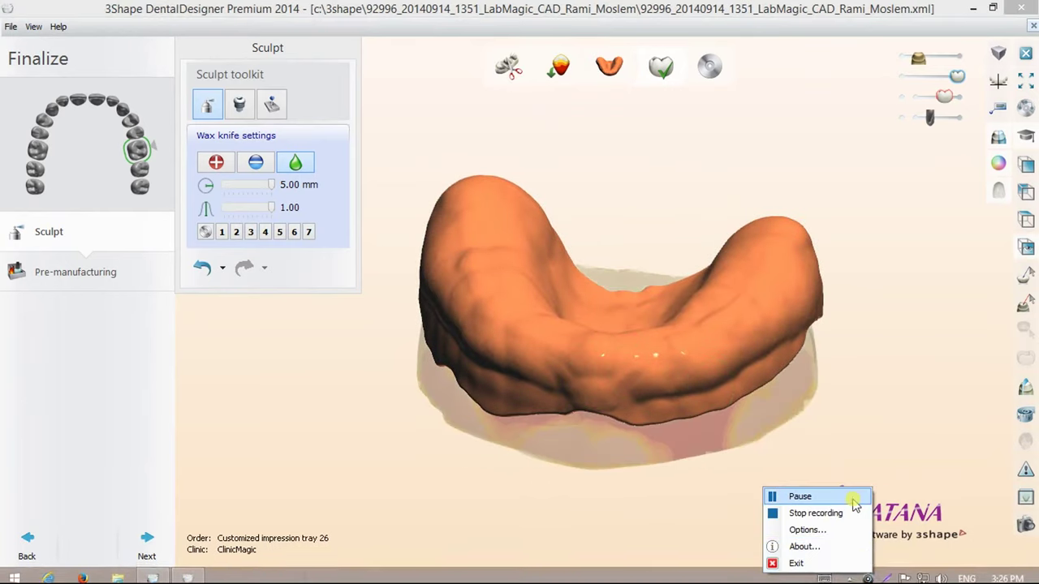
left_click(853, 499)
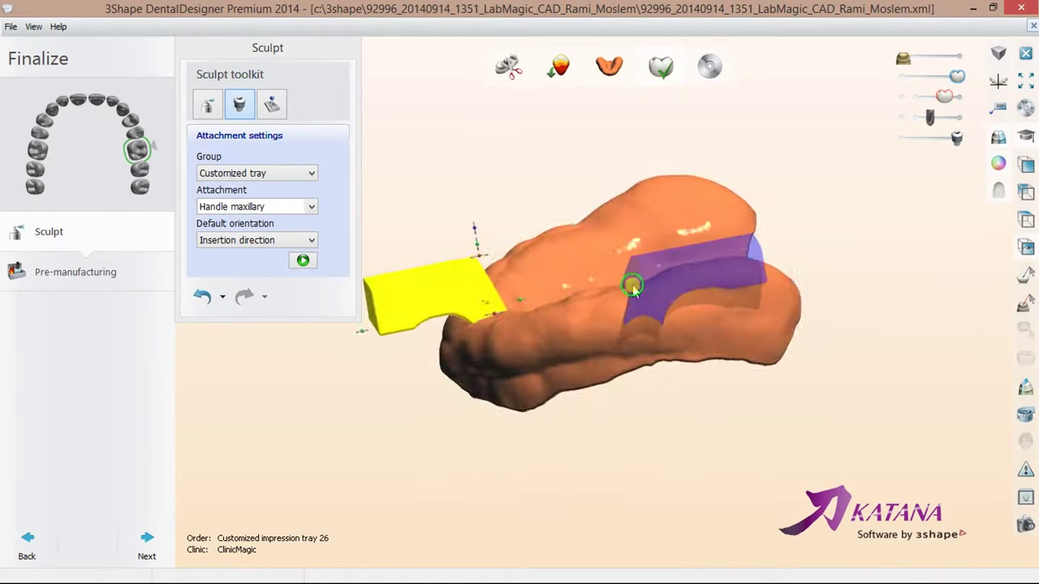
- Select the handle and shift it slightly down and to the right at the tray front
left_click(474, 244)
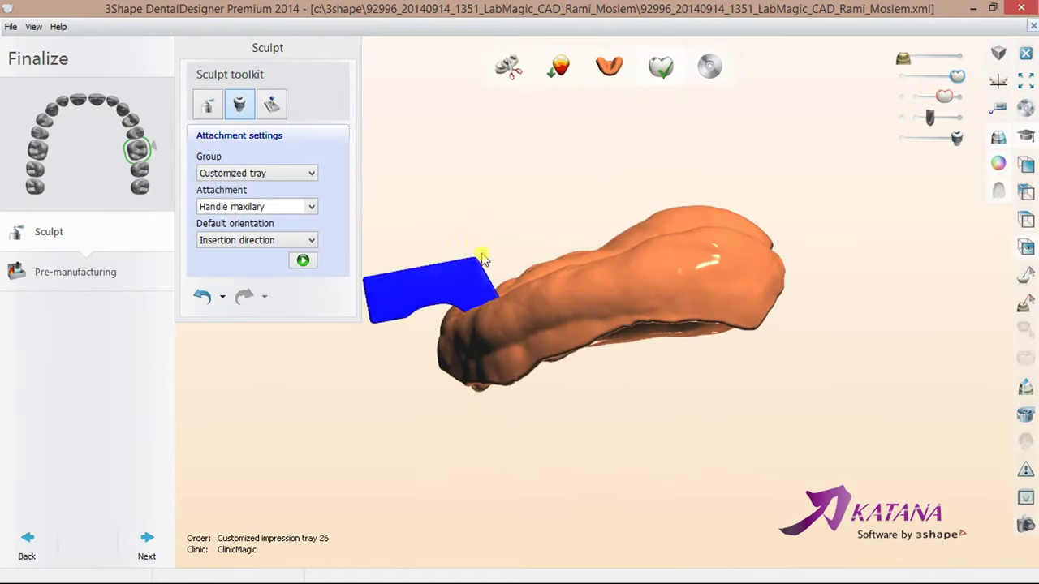
left_click(469, 284)
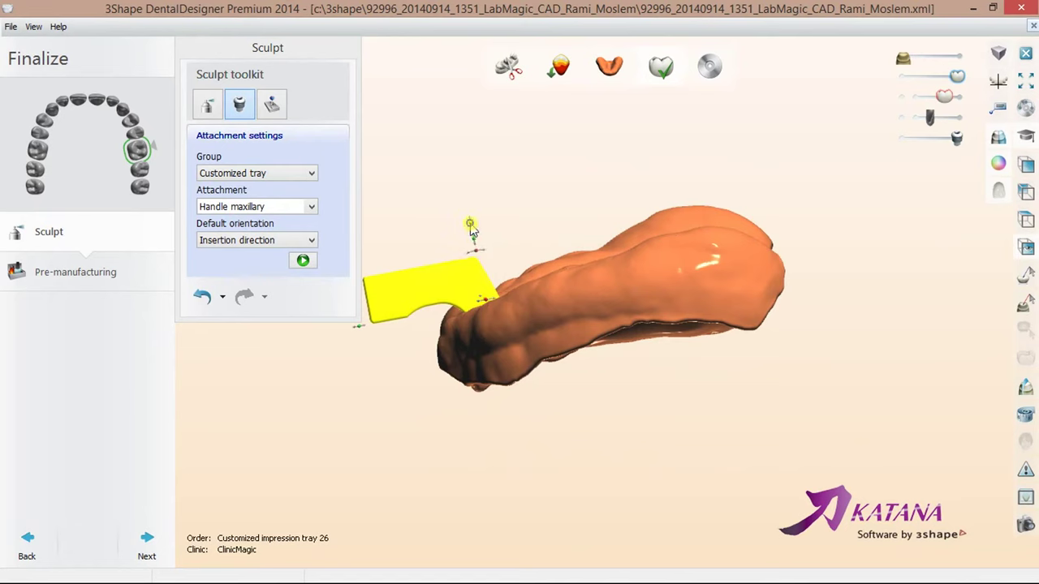
mouse_move(471, 230)
right_mouse_down()
mouse_move(706, 162)
mouse_move(619, 179)
mouse_move(578, 263)
mouse_move(609, 209)
mouse_move(517, 262)
mouse_move(547, 274)
mouse_move(641, 245)
right_mouse_up()
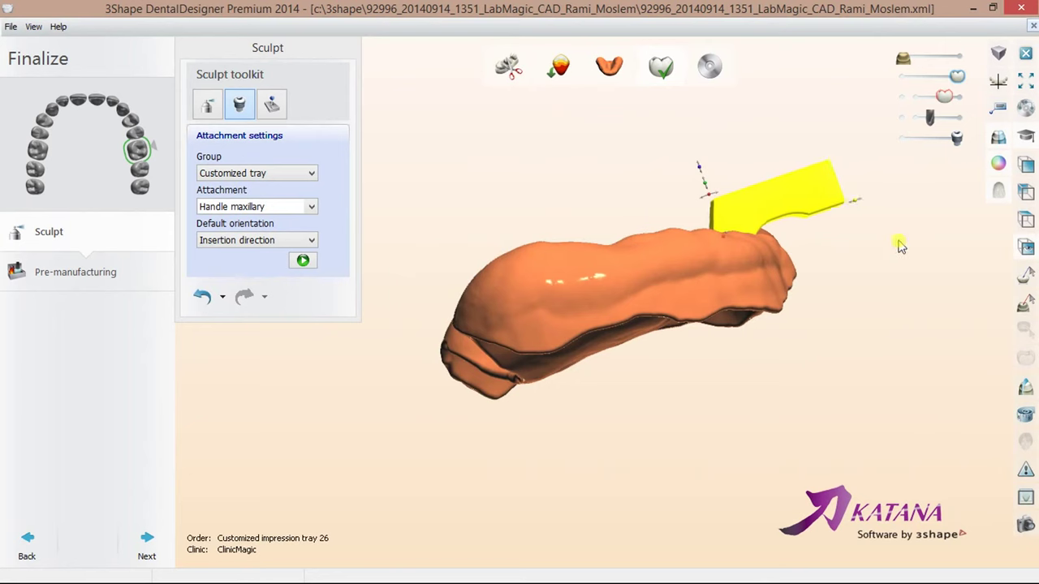
mouse_move(897, 241)
right_mouse_down()
mouse_move(852, 203)
mouse_move(811, 396)
right_mouse_up()
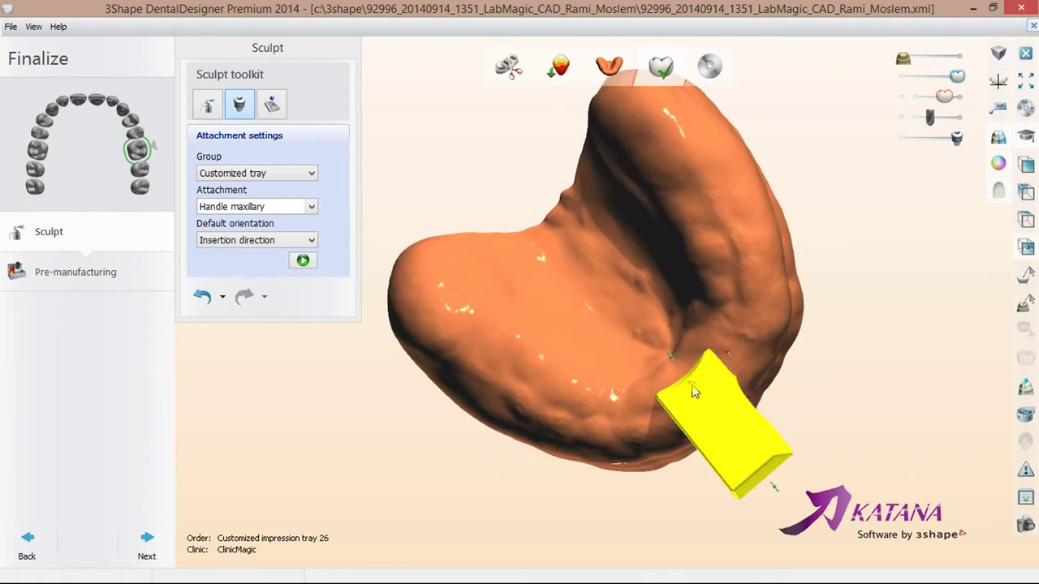
left_click_drag(691, 391, 696, 406)
mouse_move(696, 406)
right_mouse_down()
mouse_move(530, 220)
mouse_move(614, 239)
mouse_move(625, 177)
right_mouse_up()
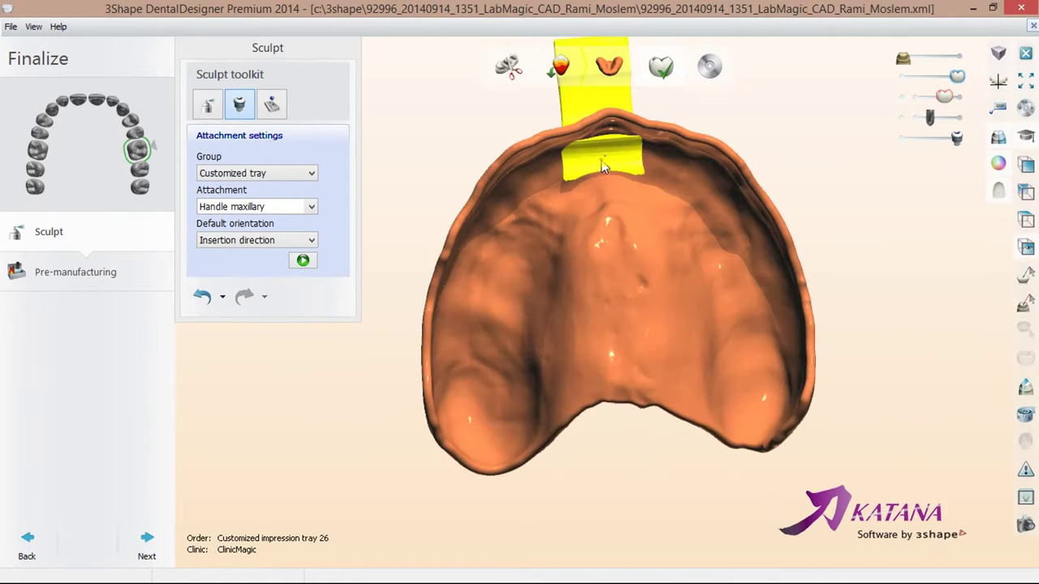
left_click_drag(602, 167, 611, 168)
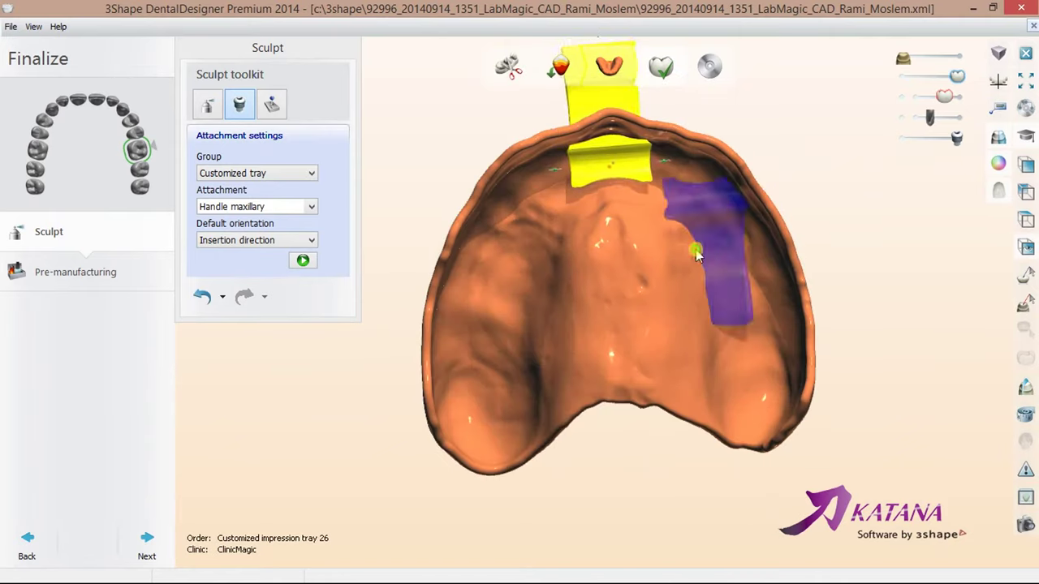
- Tilt the handle upward and adjust its angle so it projects forward from the front rim
mouse_move(695, 254)
right_mouse_down()
mouse_move(573, 297)
mouse_move(555, 182)
right_mouse_up()
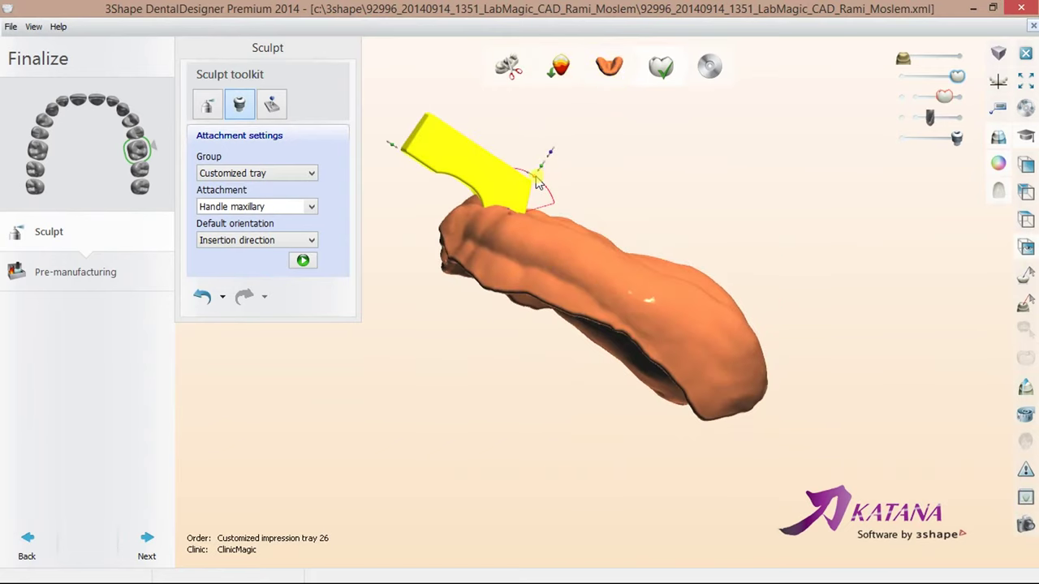
left_click_drag(540, 169, 539, 184)
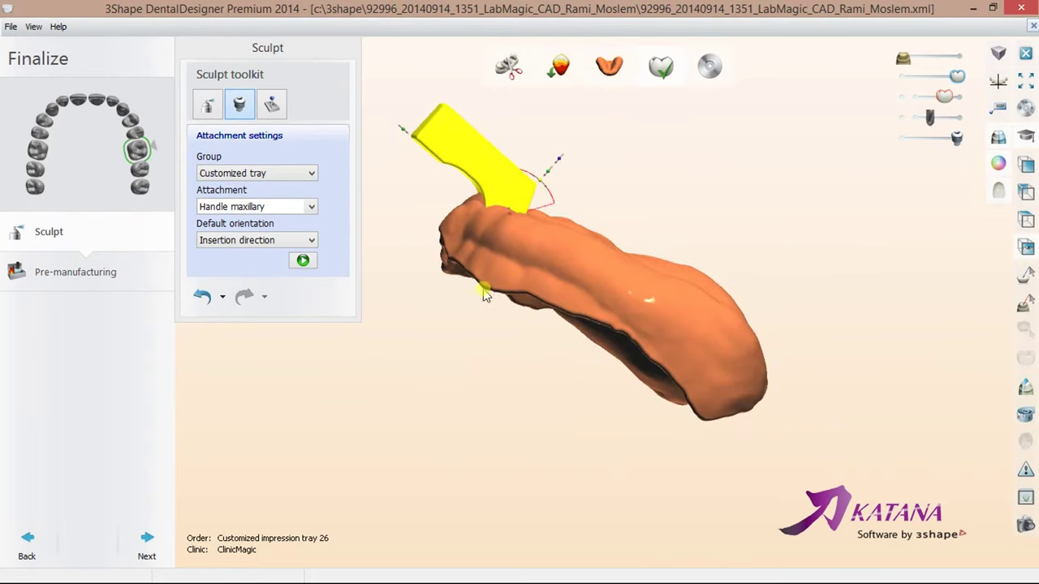
mouse_move(545, 159)
right_mouse_down()
mouse_move(617, 219)
mouse_move(751, 273)
mouse_move(626, 285)
mouse_move(658, 250)
mouse_move(656, 288)
mouse_move(568, 219)
mouse_move(610, 271)
mouse_move(590, 220)
mouse_move(566, 297)
mouse_move(457, 352)
mouse_move(872, 258)
mouse_move(876, 246)
right_mouse_up()
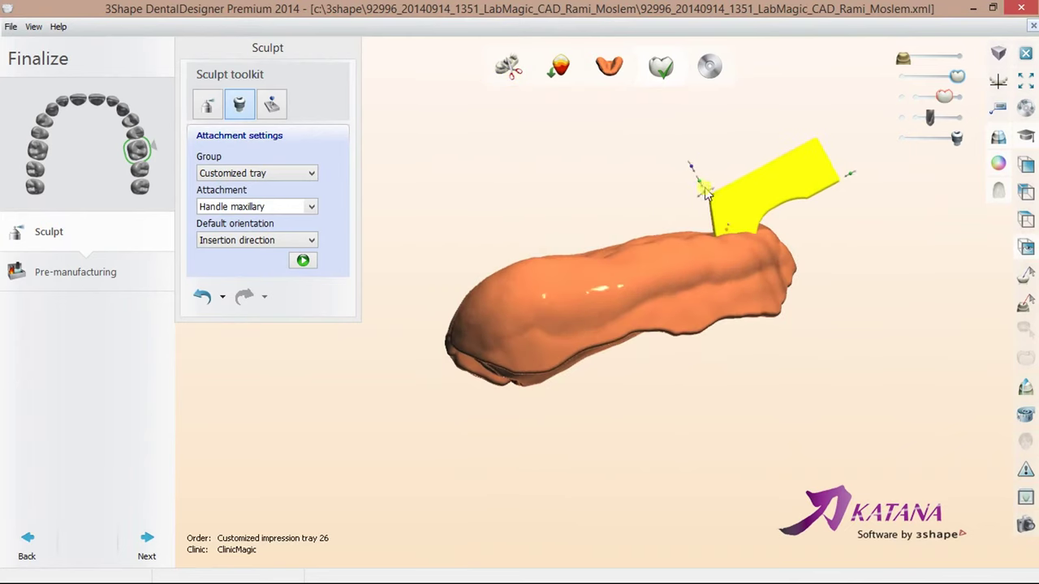
left_click_drag(707, 187, 823, 273)
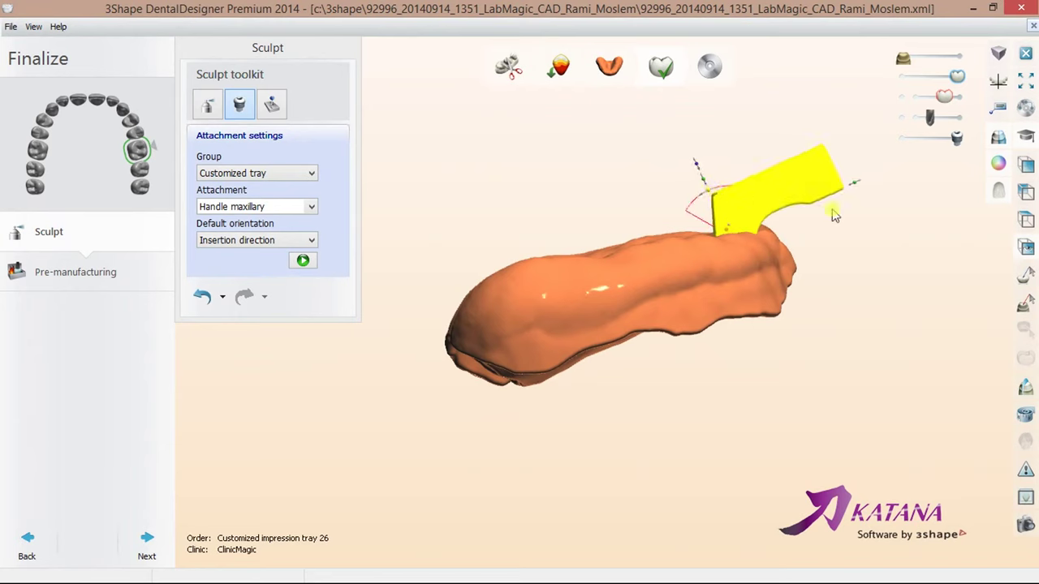
mouse_move(823, 274)
right_mouse_down()
mouse_move(781, 278)
mouse_move(798, 414)
right_mouse_up()
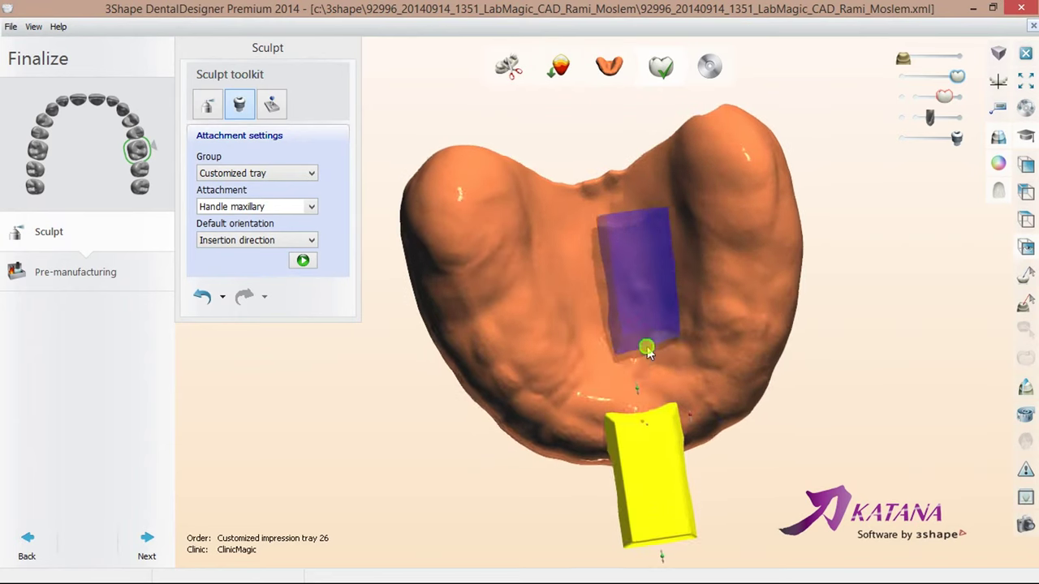
left_click_drag(638, 423, 679, 430)
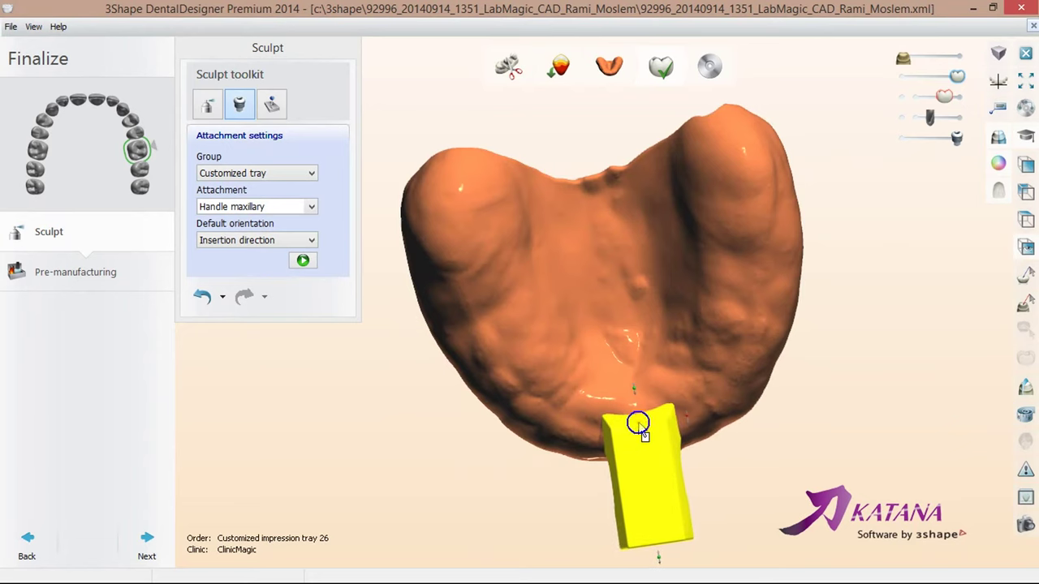
right_click_drag(678, 430, 234, 241)
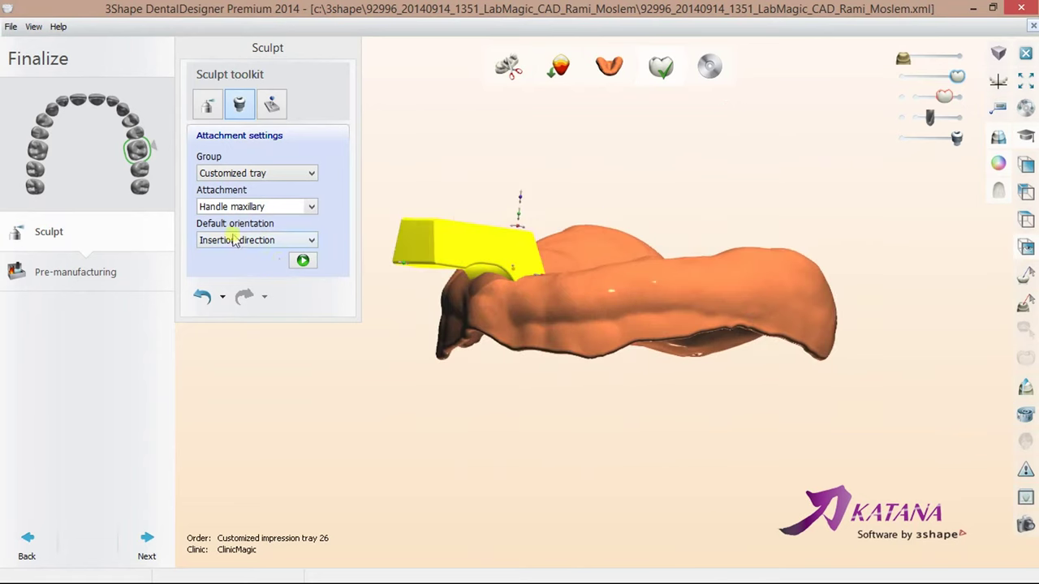
- Apply the handle attachment to the tray and inspect the result from preset views
left_click(292, 263)
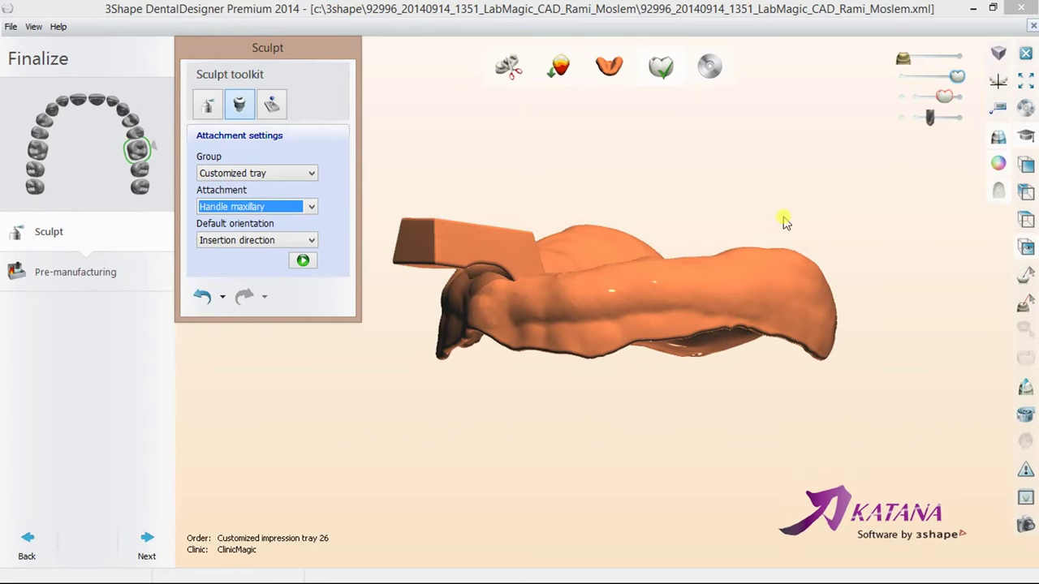
mouse_move(765, 301)
right_mouse_down()
mouse_move(598, 294)
mouse_move(568, 364)
mouse_move(621, 443)
mouse_move(673, 463)
mouse_move(654, 260)
mouse_move(428, 315)
mouse_move(598, 297)
mouse_move(666, 336)
mouse_move(643, 315)
mouse_move(515, 349)
mouse_move(619, 420)
mouse_move(747, 341)
right_mouse_up()
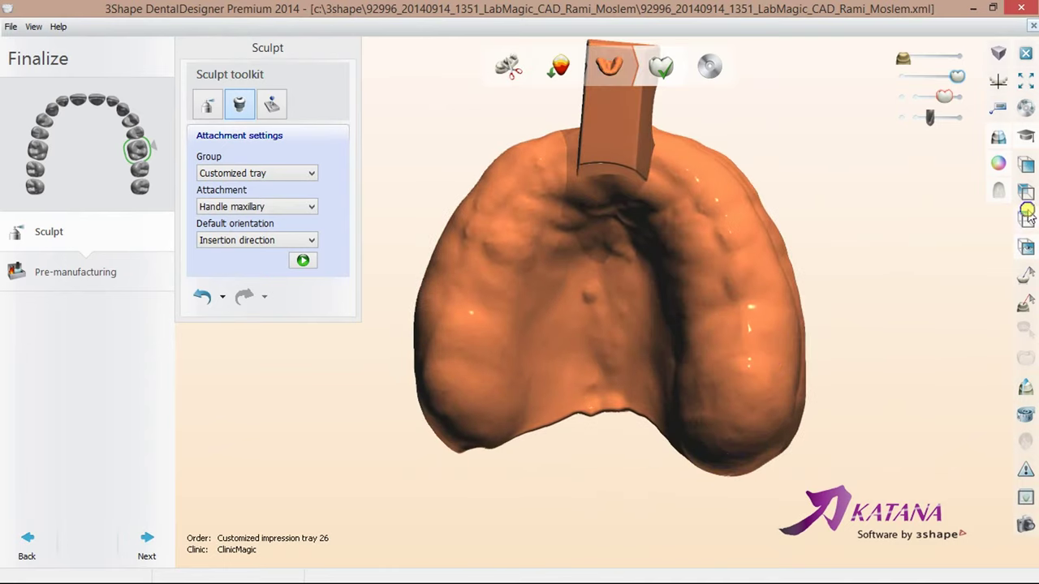
left_click(1028, 213)
left_click(1027, 191)
mouse_move(723, 208)
right_mouse_down()
mouse_move(703, 414)
mouse_move(686, 332)
mouse_move(700, 424)
mouse_move(686, 436)
right_mouse_up()
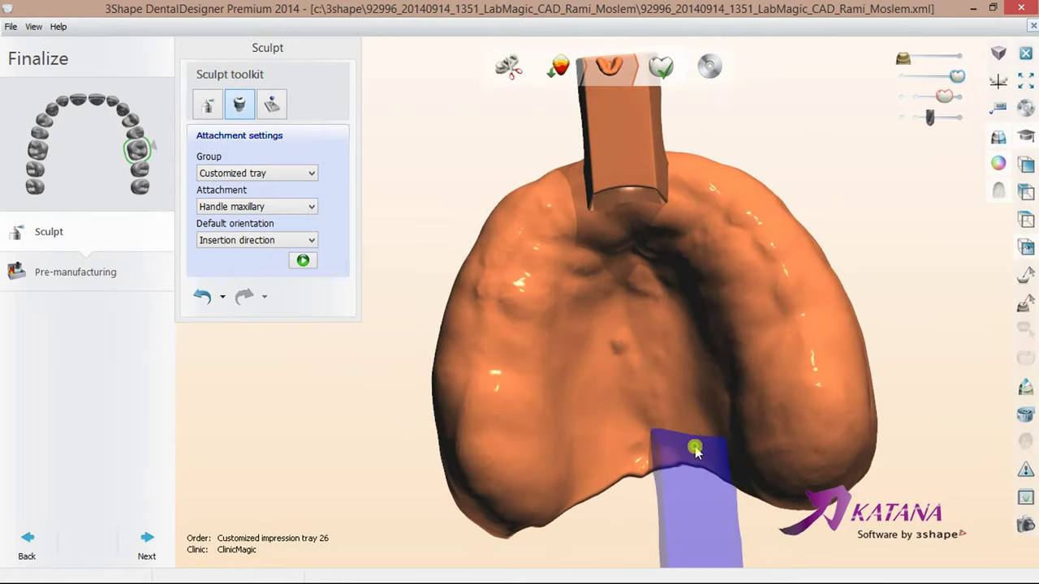
- Undo the stray attachment, reselect and fuse the handle, then advance to Pre-manufacturing
left_click(202, 298)
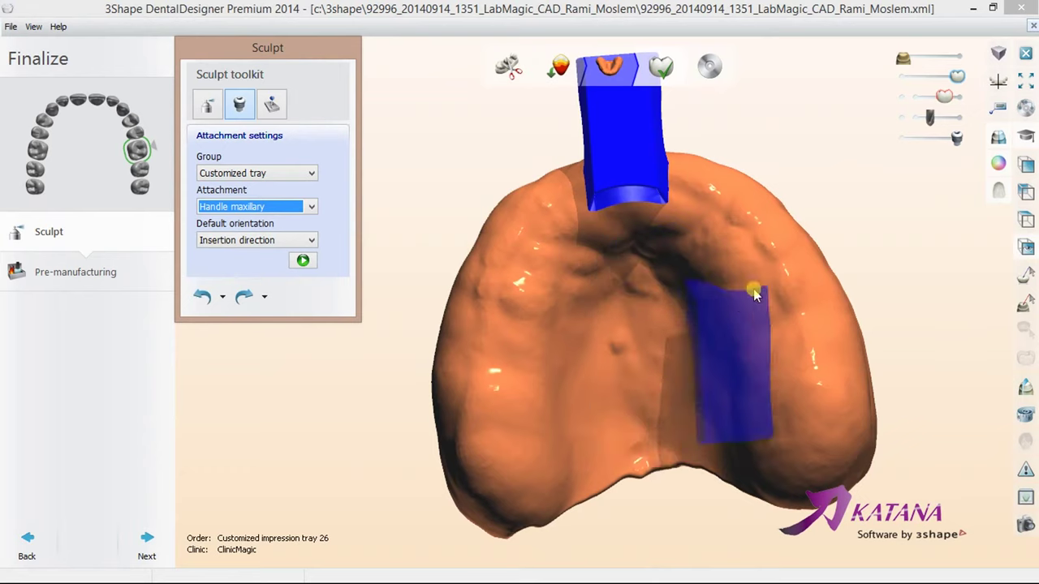
right_click_drag(754, 294, 726, 232)
left_click(687, 239)
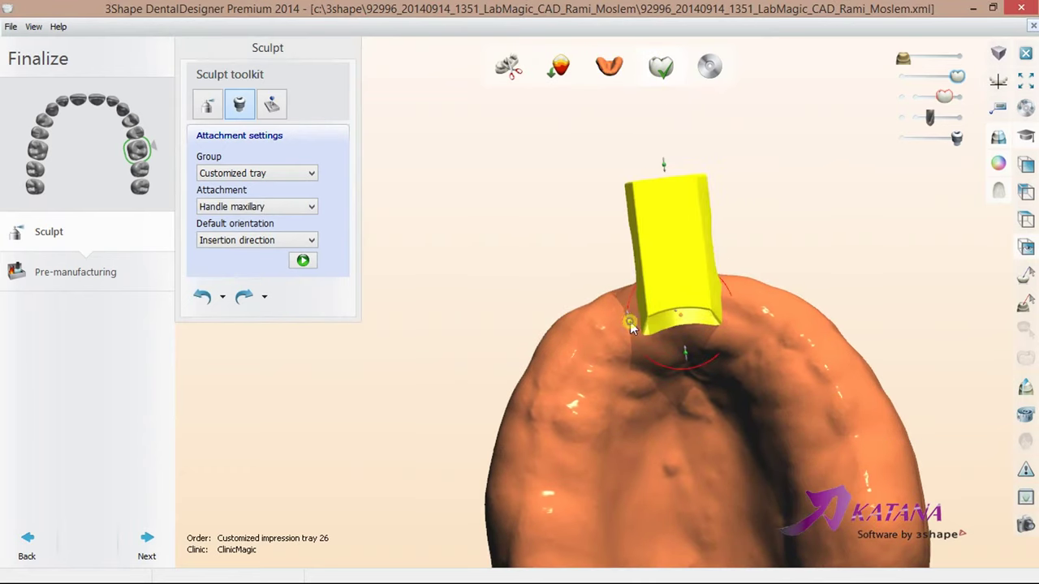
left_click(303, 259)
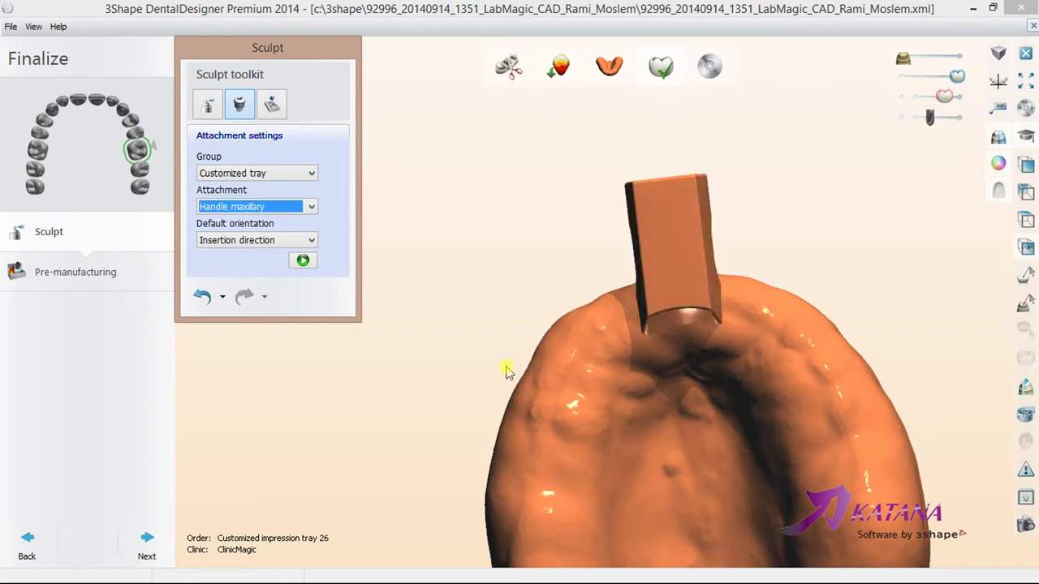
right_click_drag(737, 455, 466, 445)
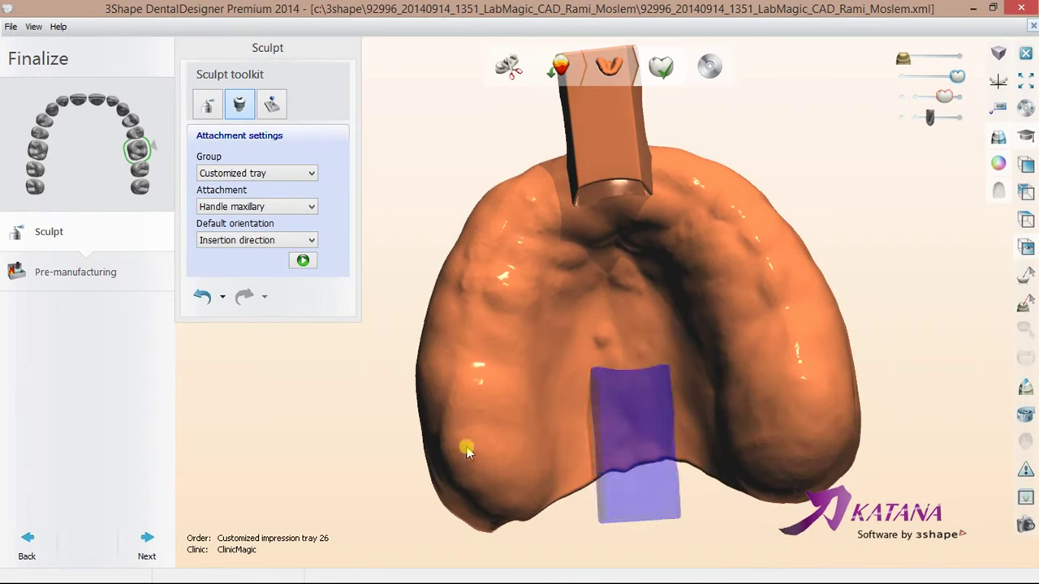
left_click(135, 536)
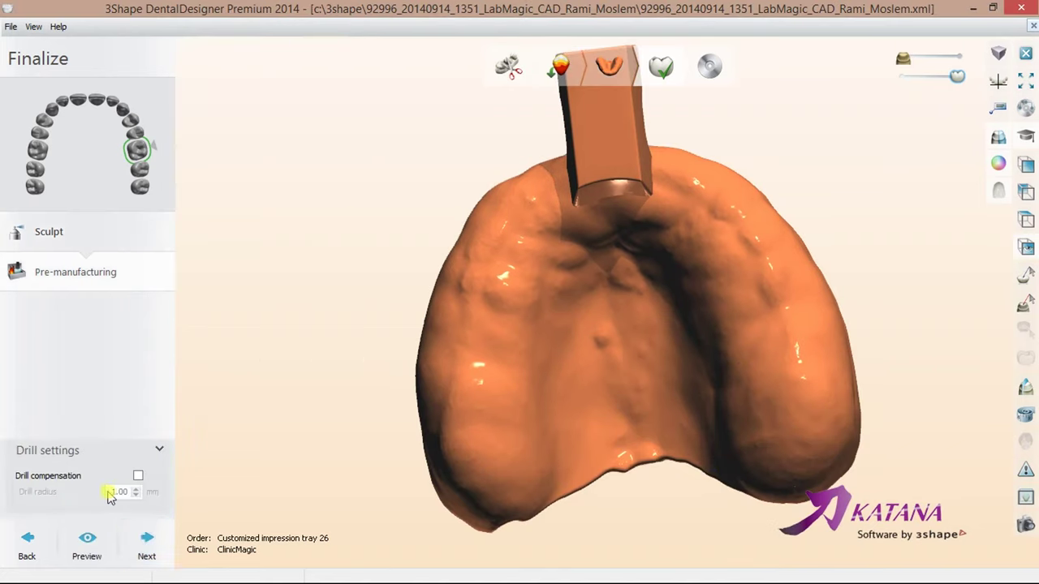
- Enable drill compensation and finish pre-manufacturing to reach the final save step for impression tray 26
left_click(138, 475)
left_click(143, 540)
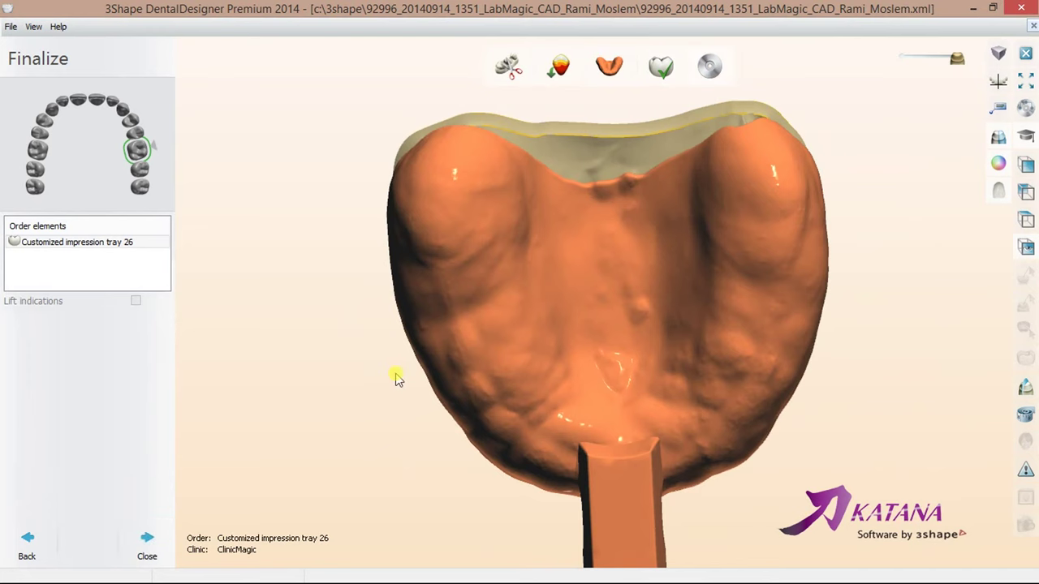
left_click(1026, 215)
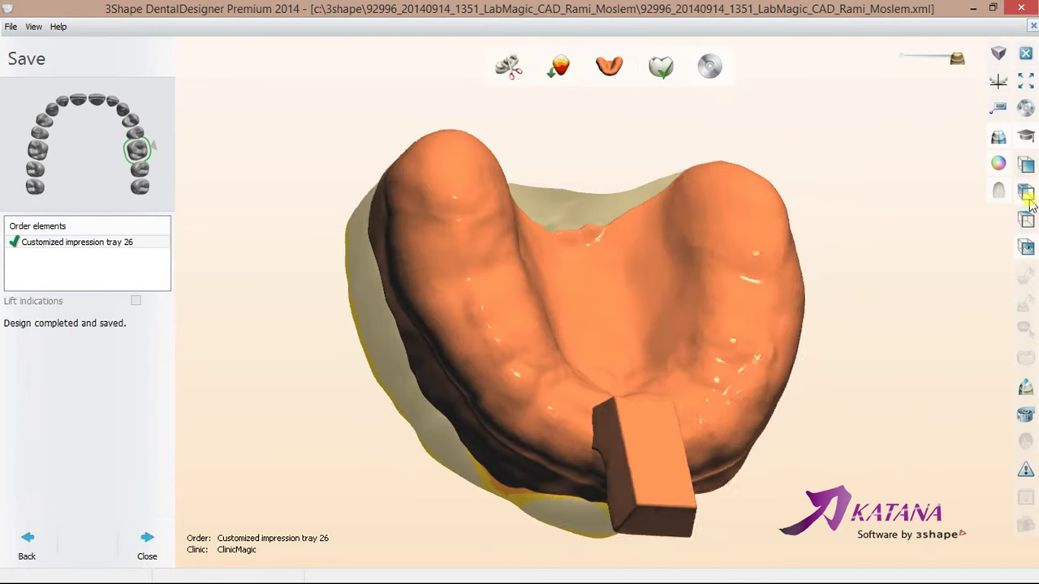
left_click(1027, 191)
left_click(1026, 165)
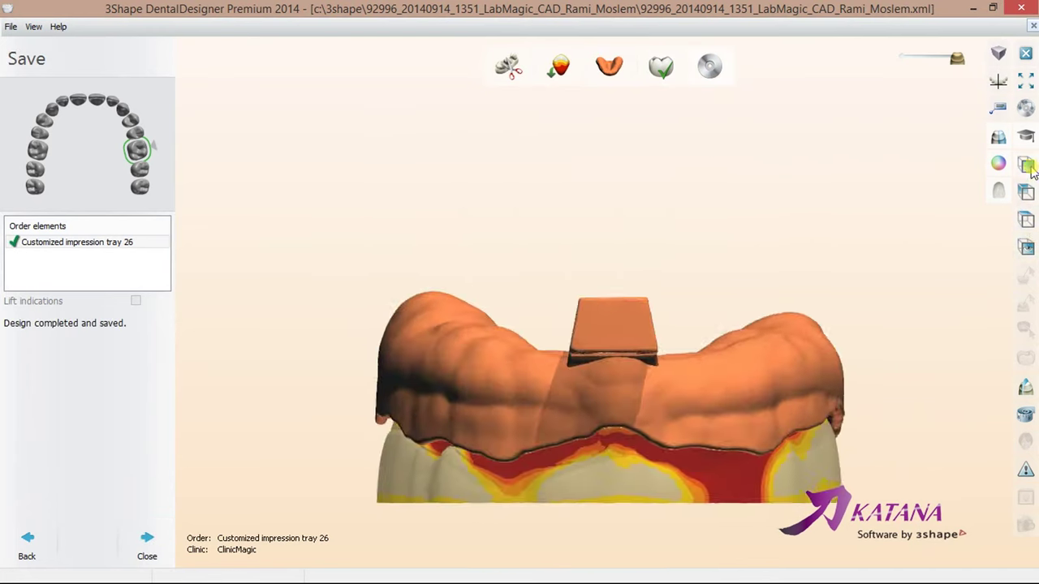
right_click_drag(747, 278, 472, 316)
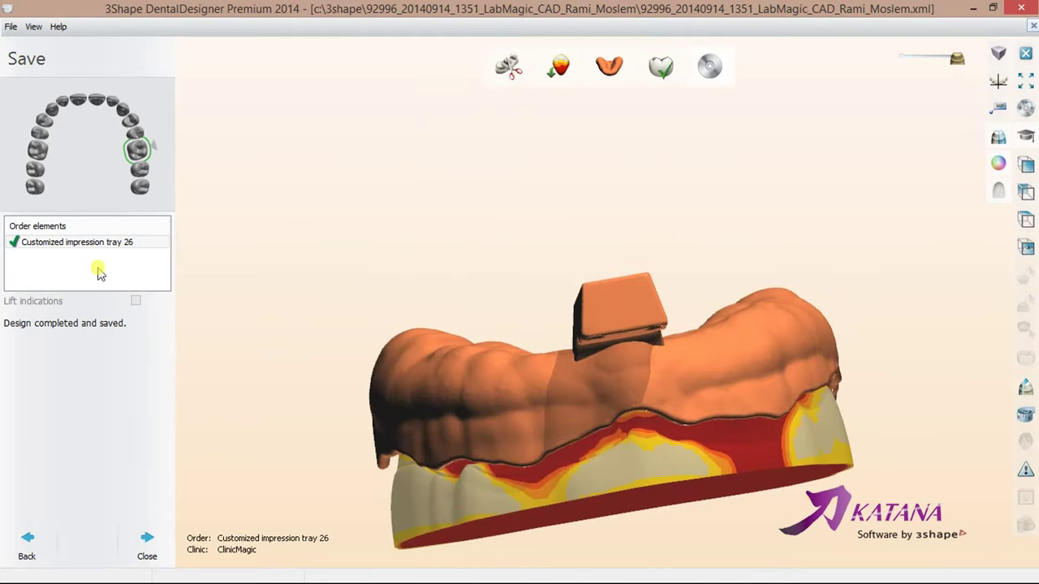
left_click(903, 59)
mouse_move(665, 391)
right_mouse_down()
mouse_move(654, 299)
mouse_move(625, 417)
mouse_move(641, 291)
right_mouse_up()
mouse_move(680, 325)
right_mouse_down()
mouse_move(777, 290)
mouse_move(672, 190)
mouse_move(665, 255)
mouse_move(587, 347)
mouse_move(452, 354)
mouse_move(463, 417)
mouse_move(439, 297)
mouse_move(398, 408)
right_mouse_up()
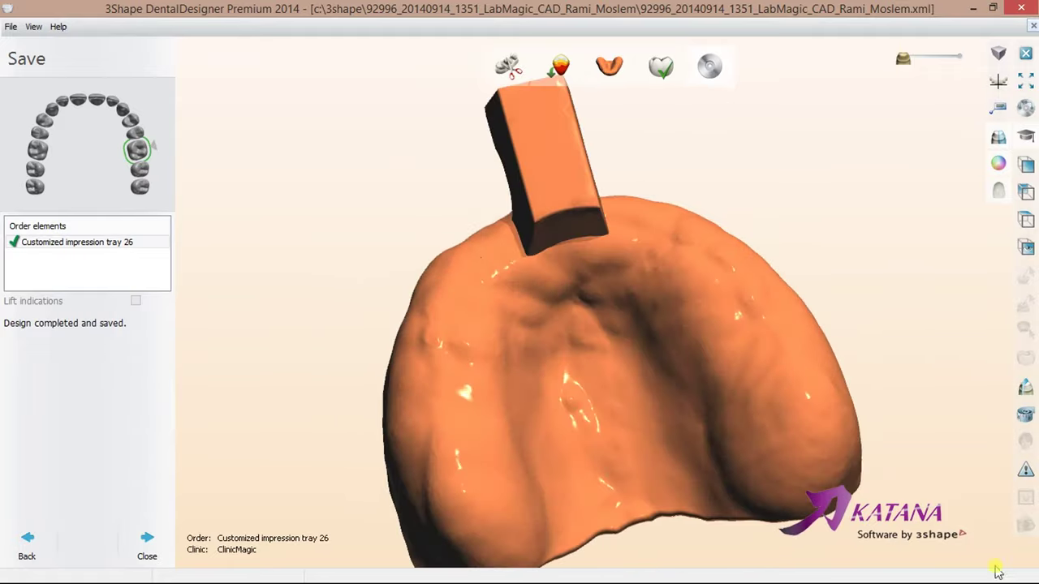